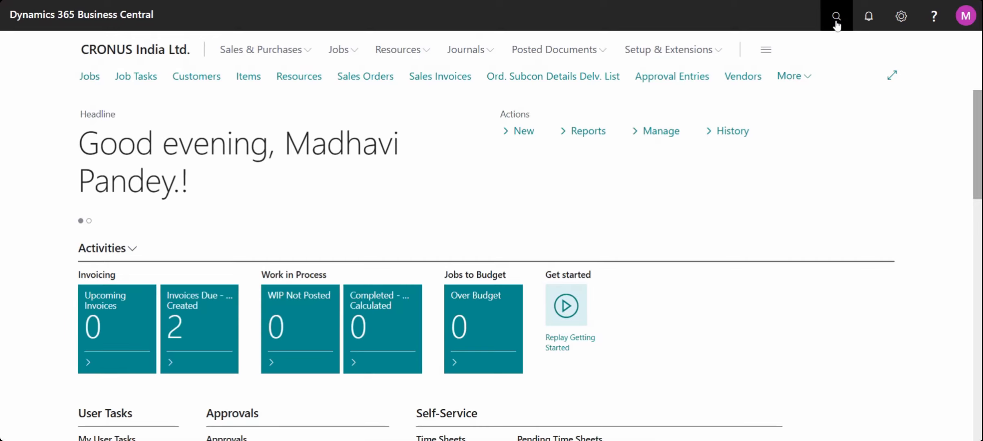
# - Search for "posted gst rec" and open the Posted GST Reconciliation list
pyautogui.click(837, 18)
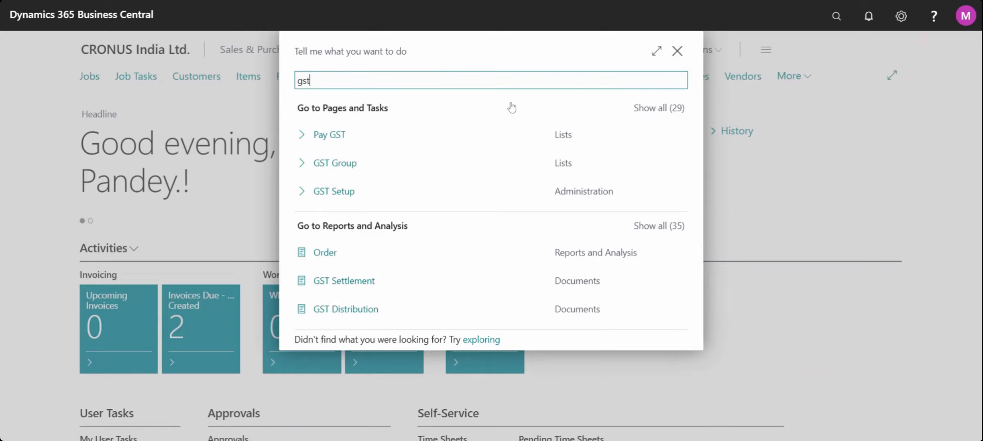
pyautogui.press('BackSpace')
pyautogui.press('BackSpace')
pyautogui.write('pos')
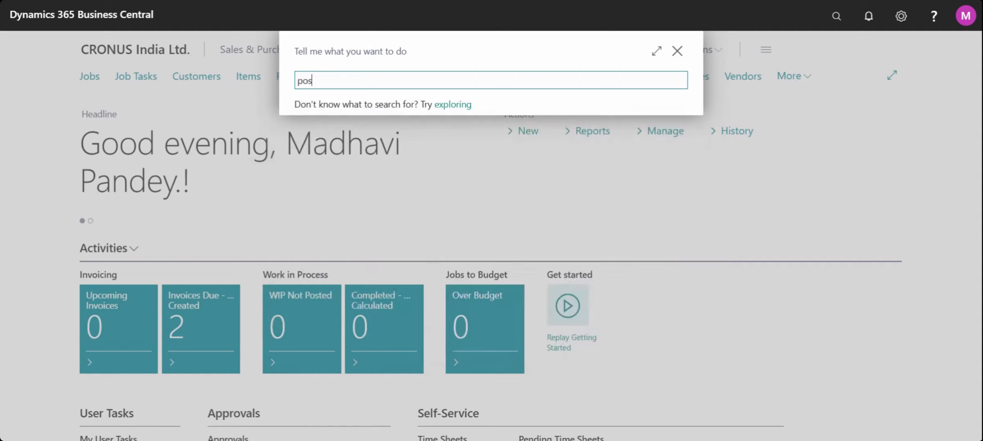
pyautogui.write('ted g')
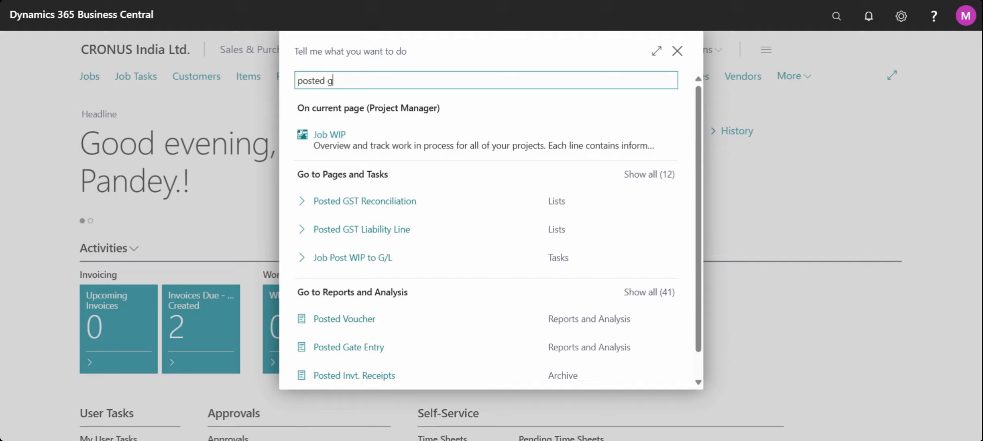
pyautogui.write('st rec')
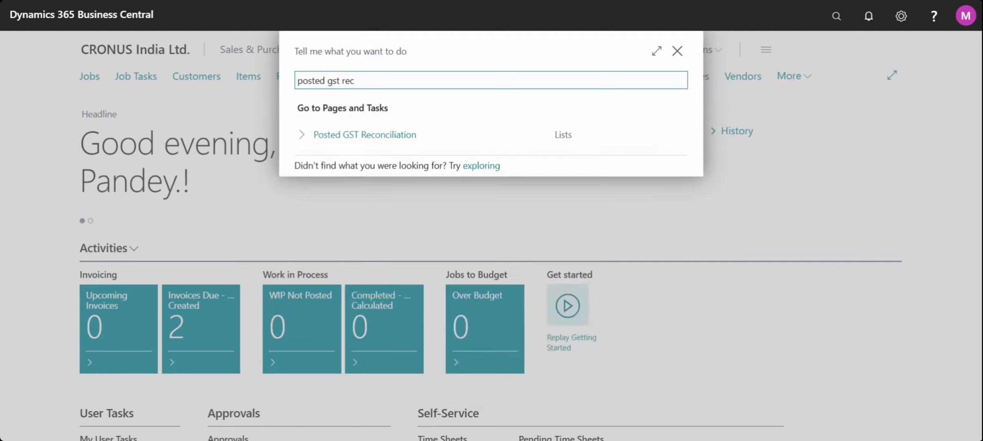
pyautogui.click(400, 136)
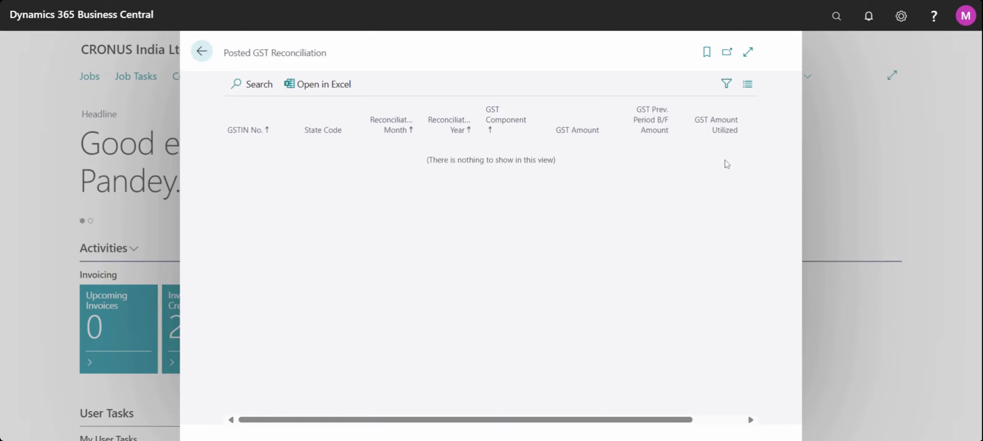
# - Leave the Posted GST Reconciliation list, search for "gst ledger" and open the Detailed GST Ledger Entry list
pyautogui.click(199, 56)
pyautogui.click(834, 18)
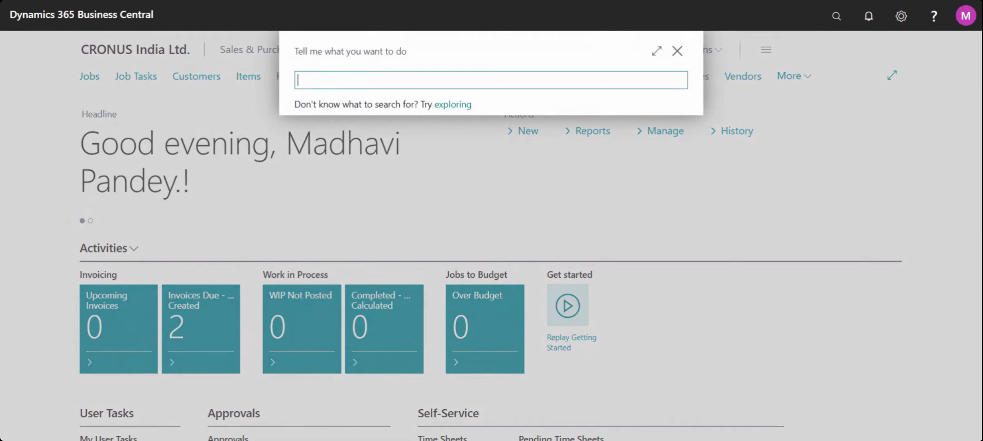
pyautogui.write('gst')
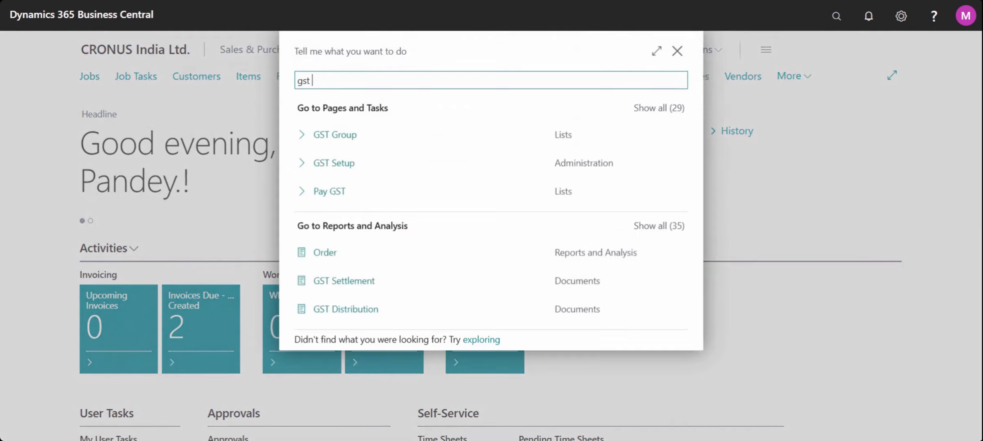
pyautogui.write(' ledger')
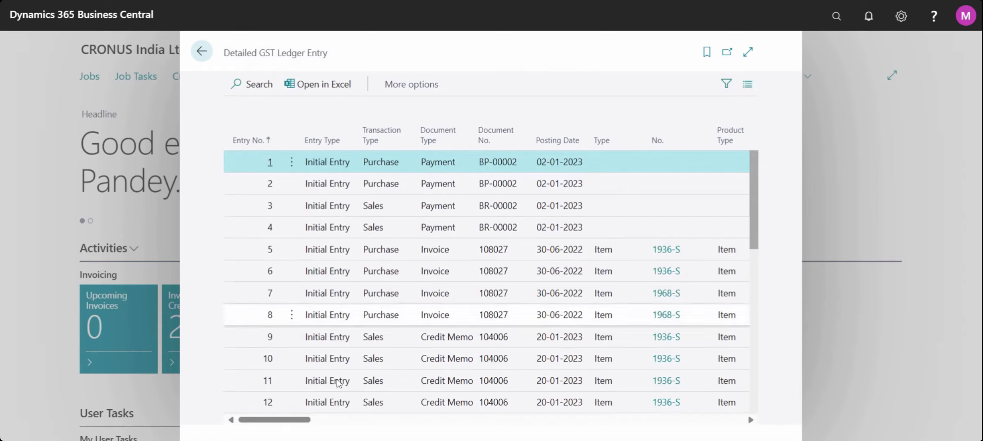
# - Add a filter on the Reconciled field to the Detailed GST Ledger Entry list
pyautogui.moveTo(306, 420); pyautogui.dragTo(427, 434)
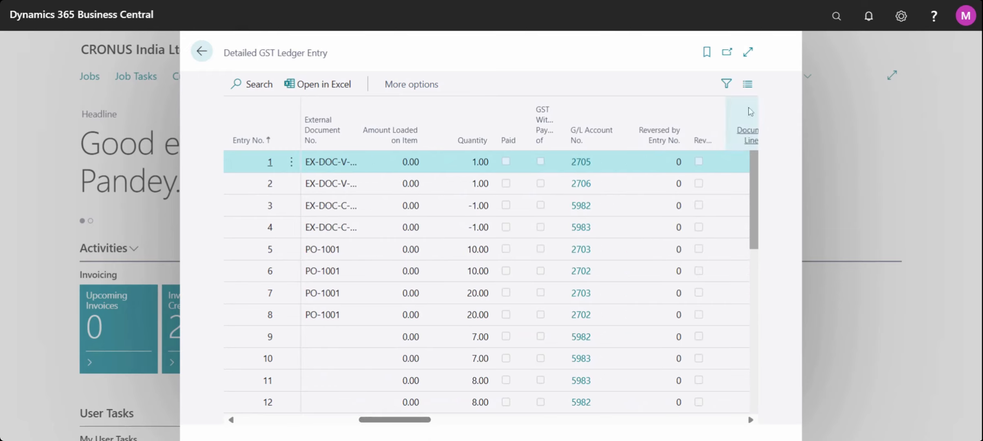
pyautogui.click(726, 84)
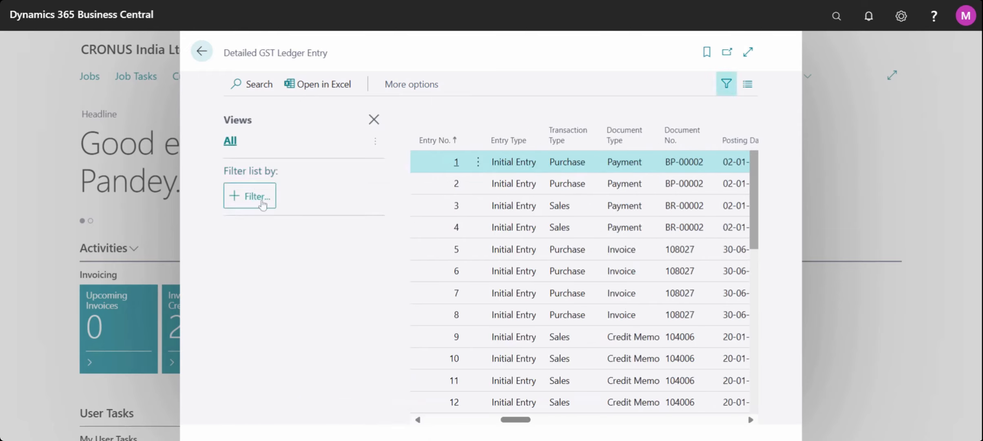
pyautogui.click(262, 203)
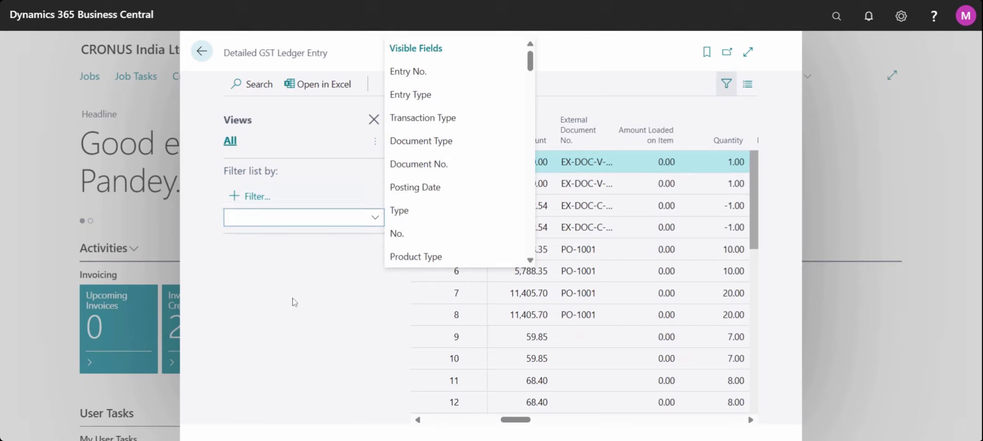
pyautogui.write('Re')
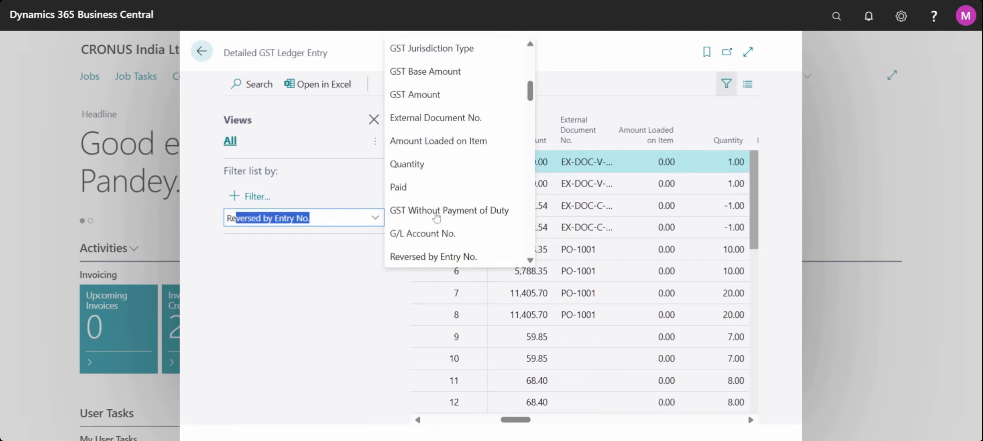
pyautogui.write('conciliation Month')
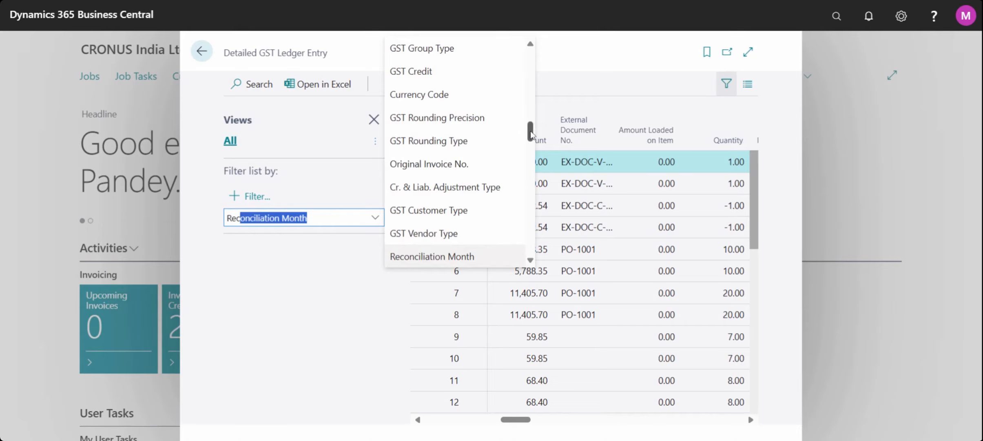
pyautogui.scroll(-5, 460, 134)
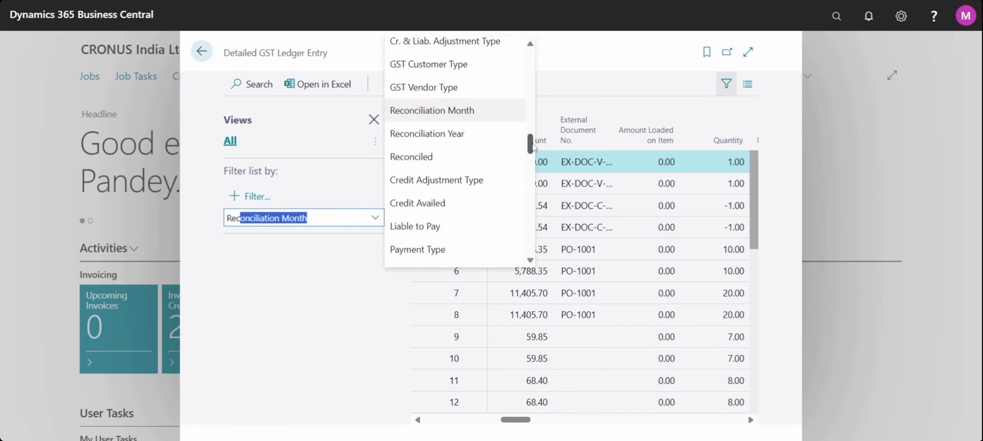
pyautogui.click(420, 121)
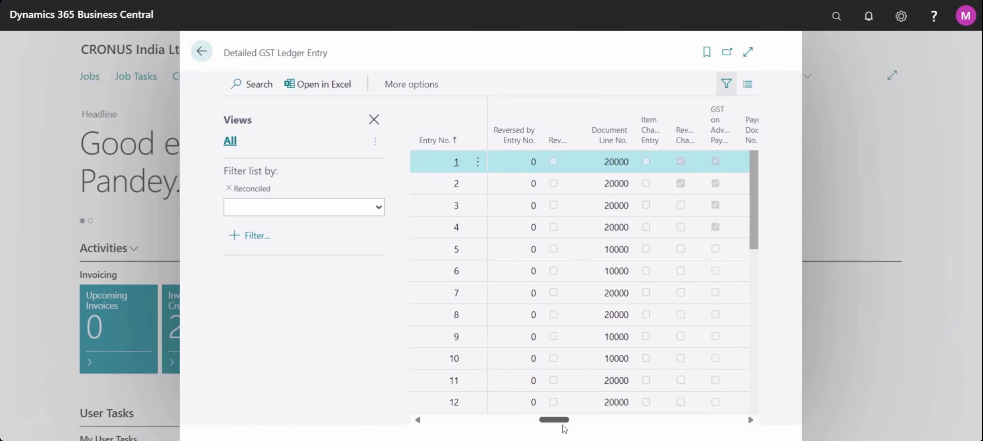
# - Locate the Reconciled column in the ledger entries and sort the list by it in ascending order
pyautogui.moveTo(564, 424)
pyautogui.mouseDown()
pyautogui.moveTo(751, 424)
pyautogui.moveTo(569, 436)
pyautogui.mouseUp()
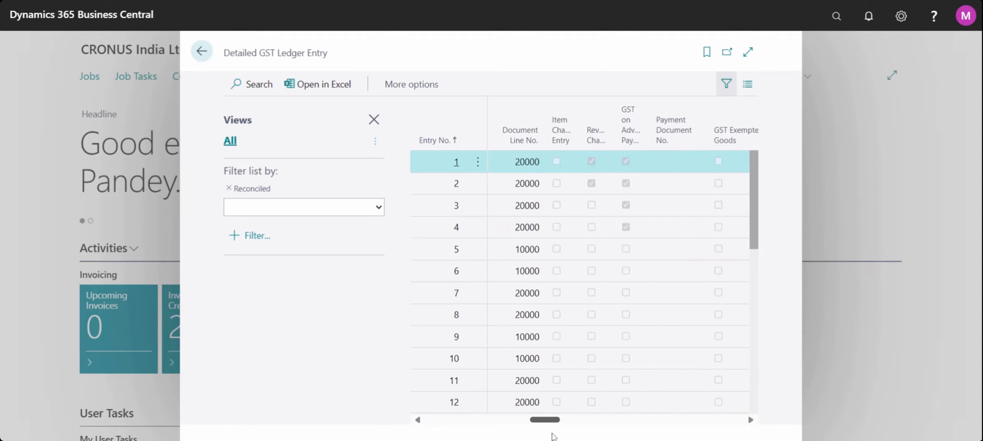
pyautogui.moveTo(536, 437); pyautogui.dragTo(645, 420)
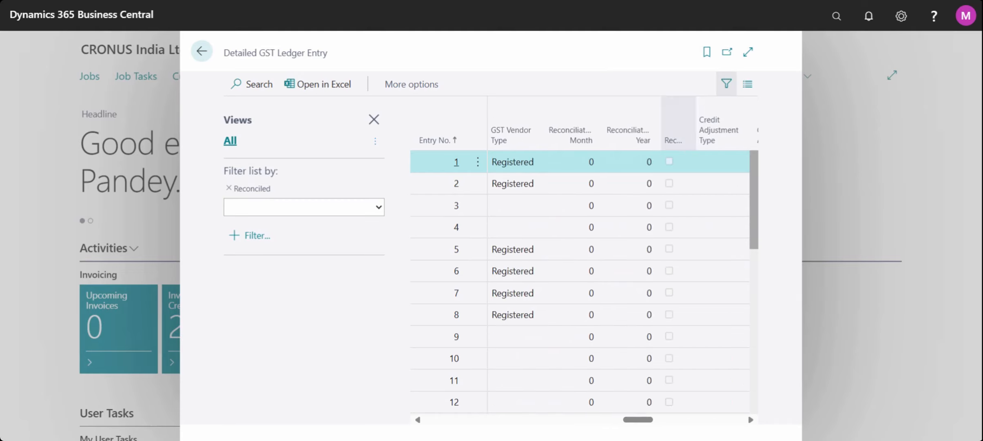
pyautogui.click(676, 164)
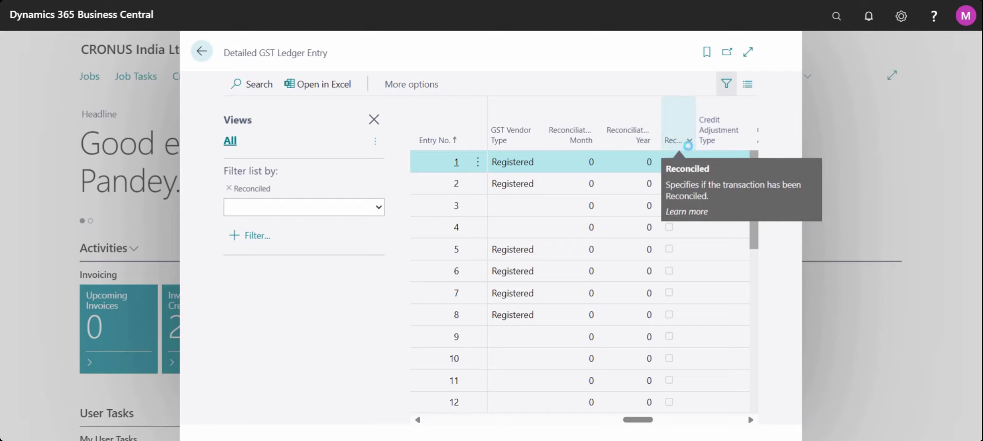
pyautogui.hscroll(-1, 688, 141)
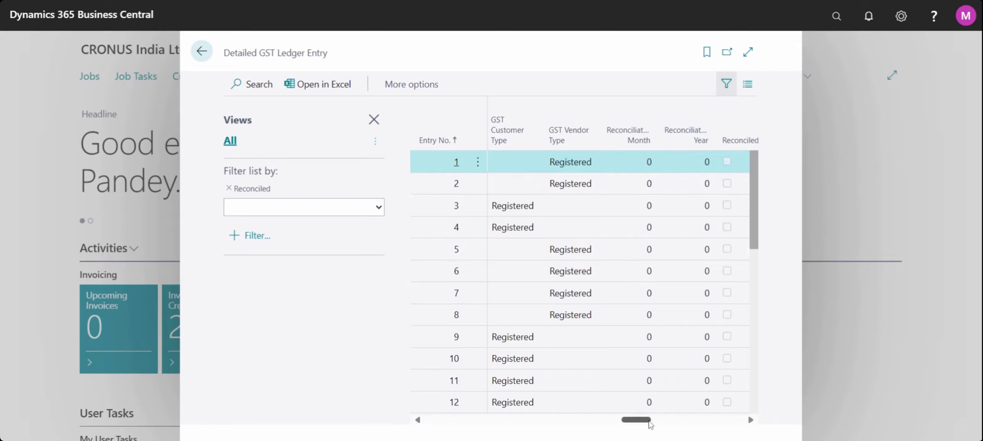
pyautogui.moveTo(643, 423); pyautogui.dragTo(655, 426)
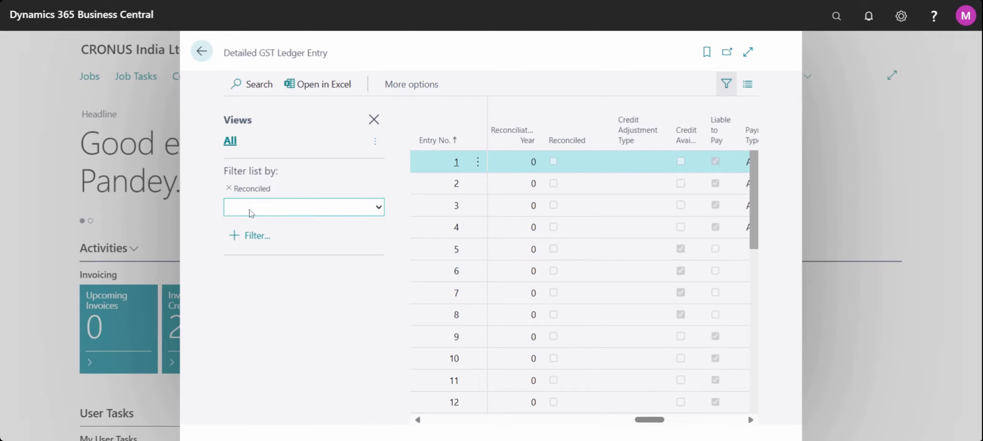
pyautogui.click(607, 141)
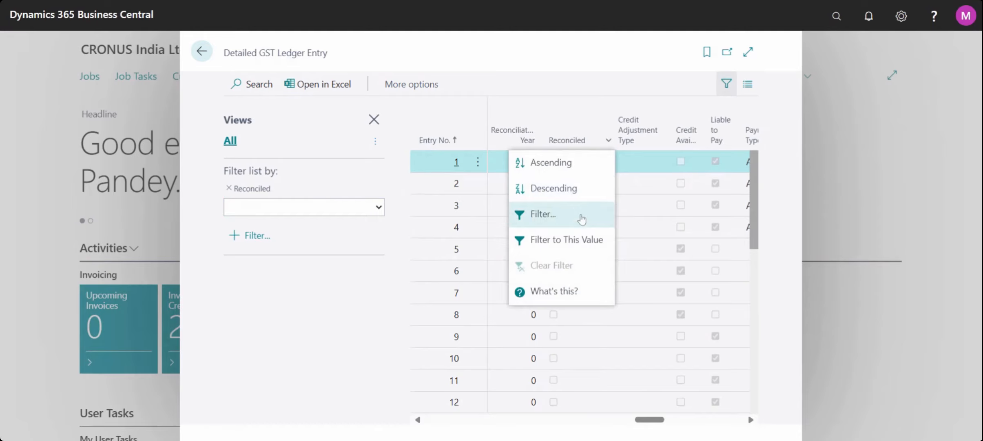
pyautogui.click(568, 137)
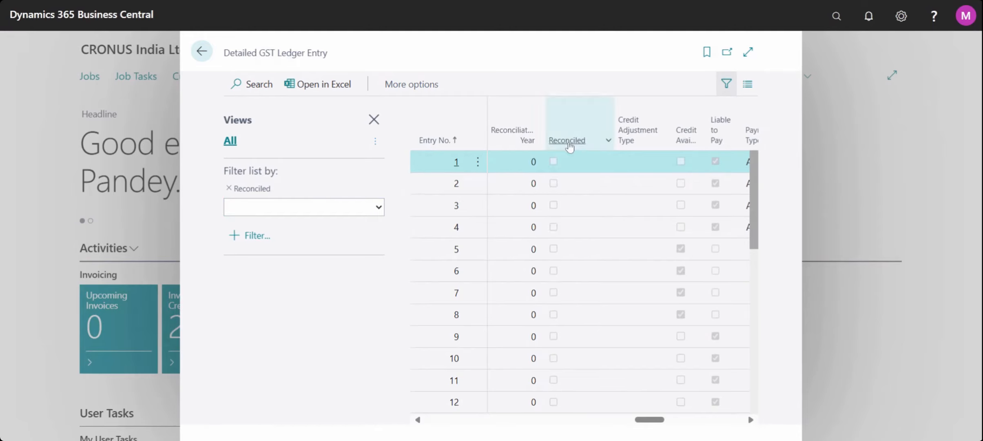
pyautogui.click(568, 141)
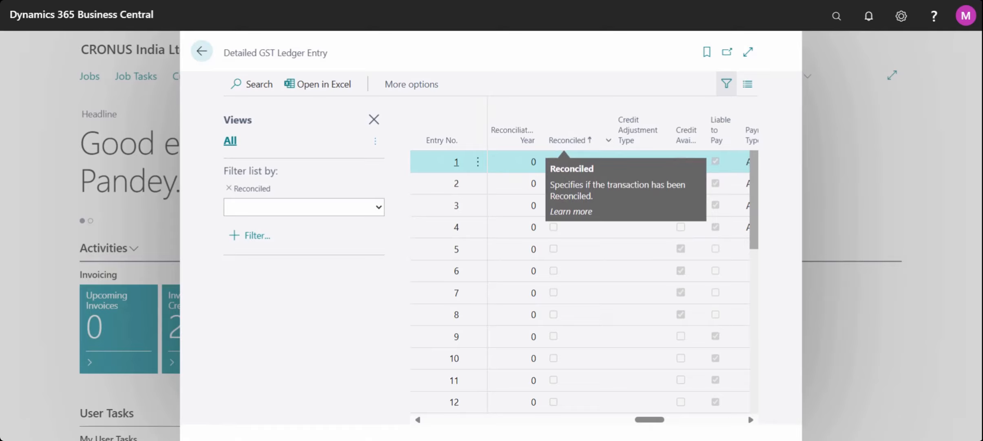
pyautogui.click(608, 141)
pyautogui.click(558, 223)
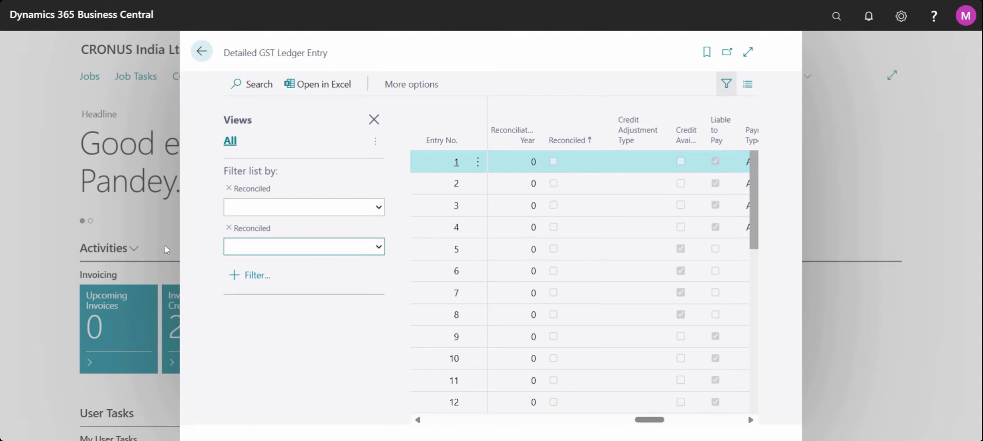
pyautogui.click(229, 228)
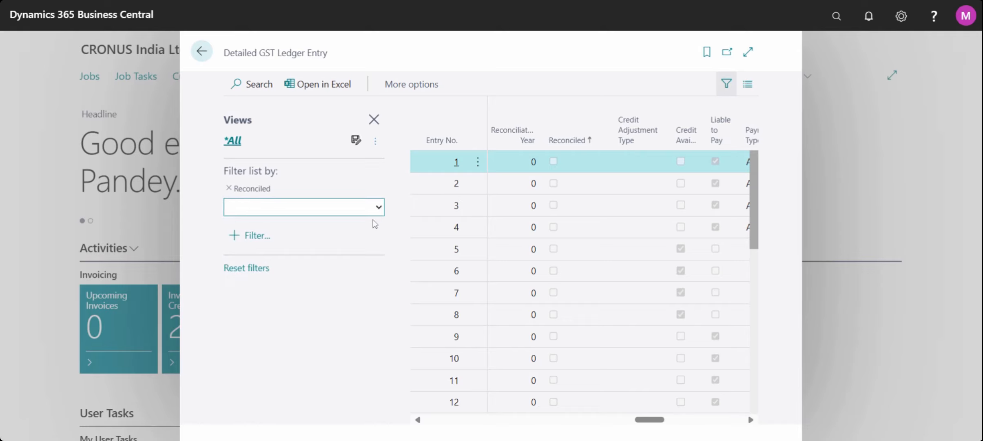
# - Check the ledger entries with the Reconciled filter at Yes and switch the filter to No
pyautogui.click(355, 260)
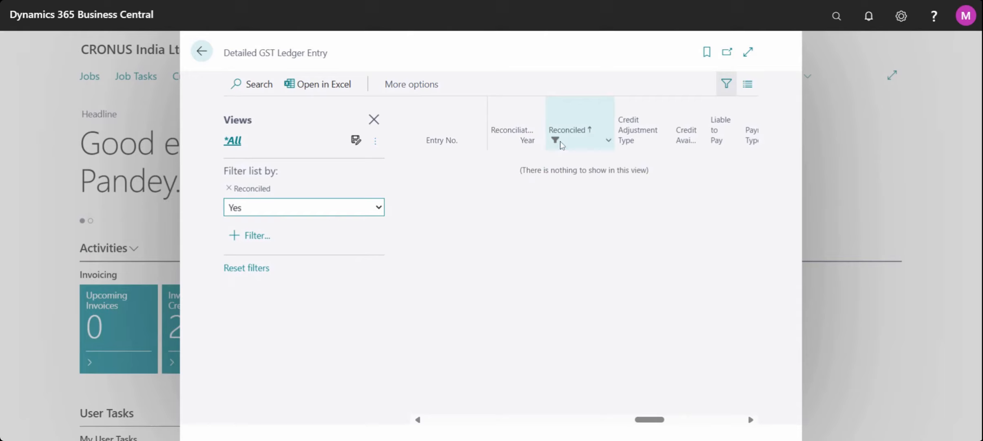
pyautogui.moveTo(560, 140)
pyautogui.click(380, 215)
pyautogui.click(332, 239)
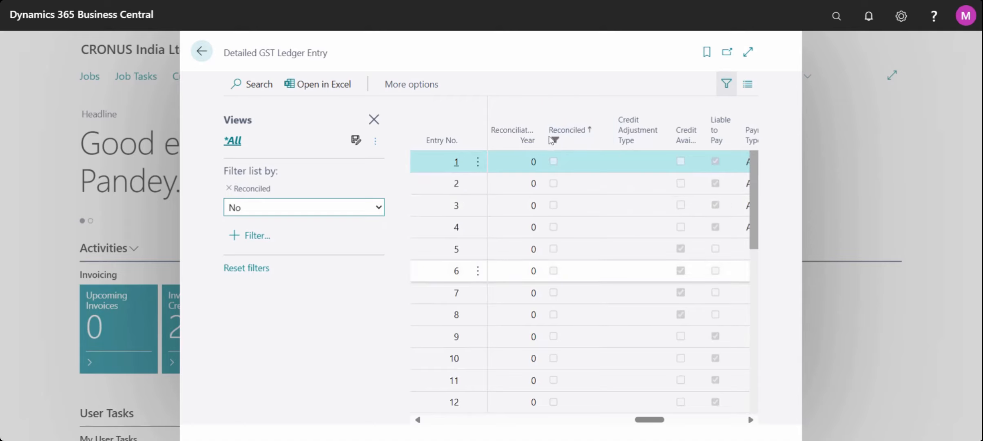
# - Save the filtered list as a new view named "GST Recon."
pyautogui.click(356, 140)
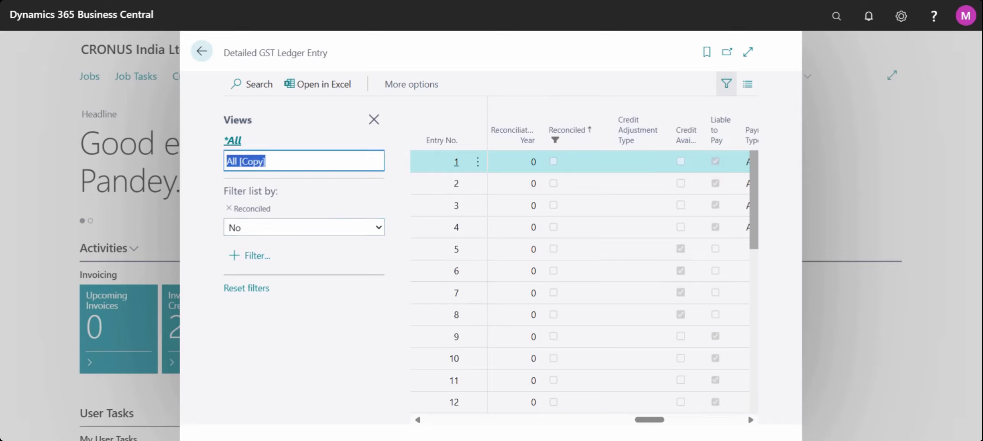
pyautogui.write('Rec')
pyautogui.press('BackSpace')
pyautogui.press('BackSpace')
pyautogui.press('BackSpace')
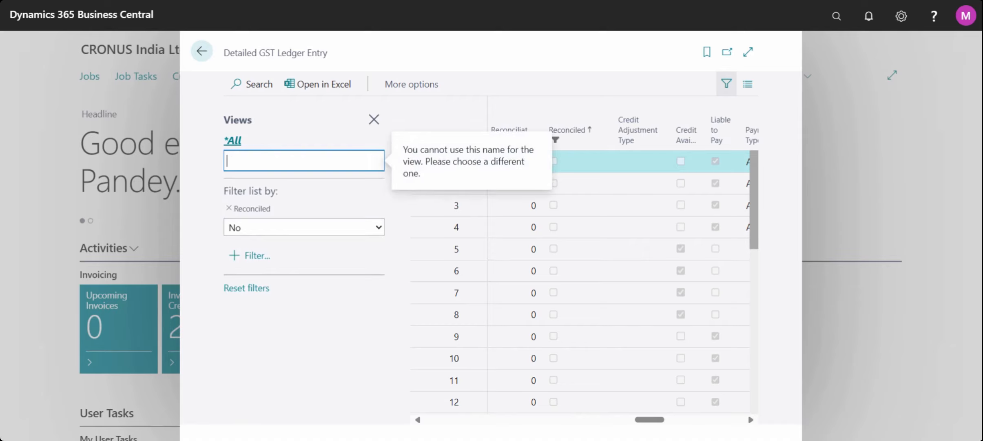
pyautogui.write('GS')
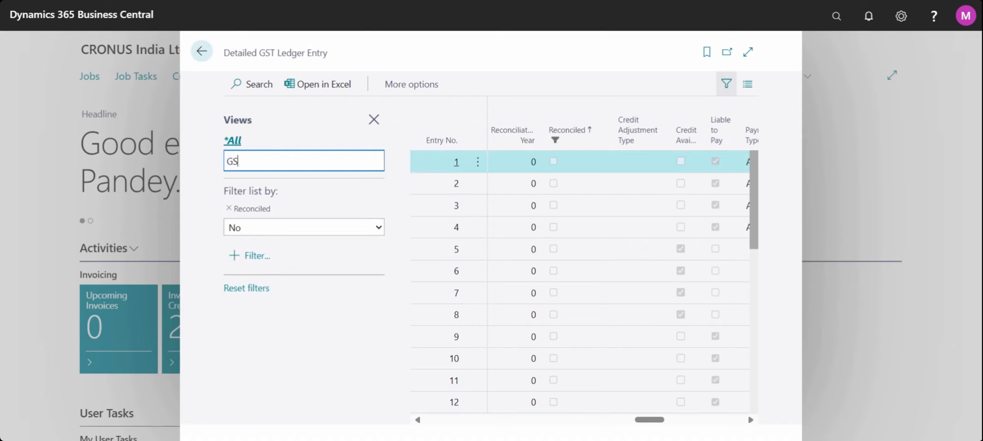
pyautogui.write('T Recon.')
pyautogui.press('Return')
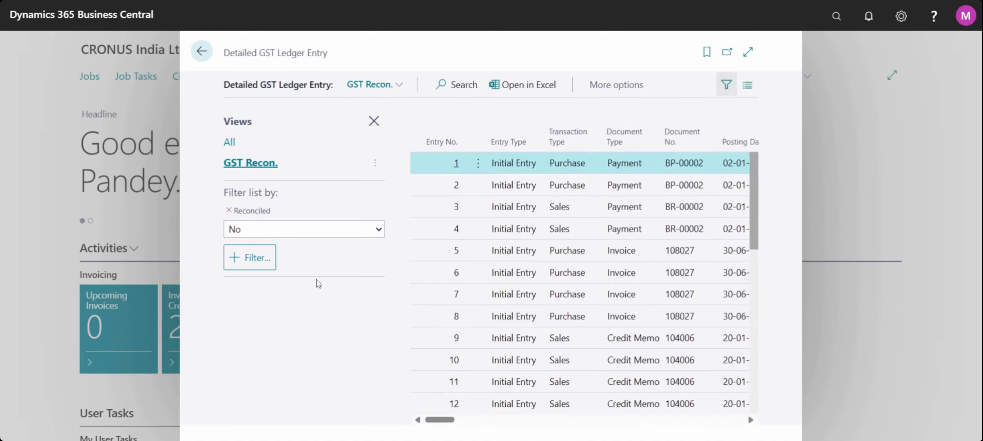
# - Compare the GST Recon. view with Reconciled set to Yes and to No, leaving it at No with the filter pane closed
pyautogui.click(377, 236)
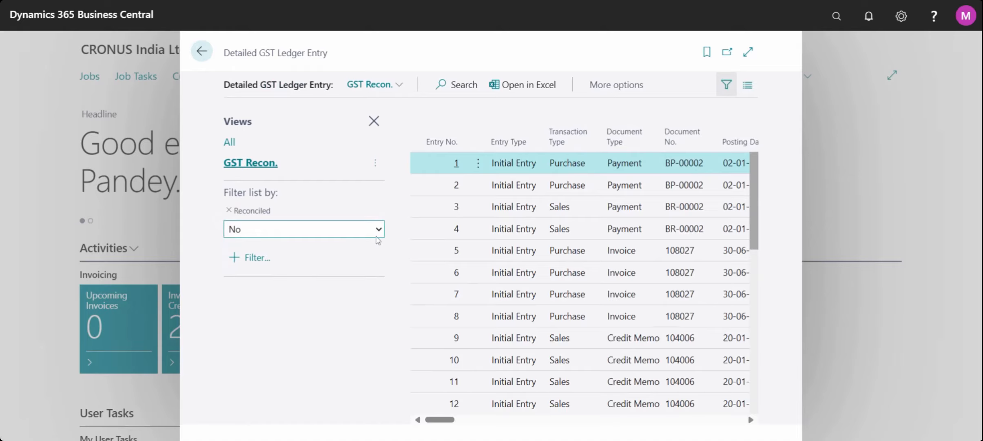
pyautogui.click(322, 281)
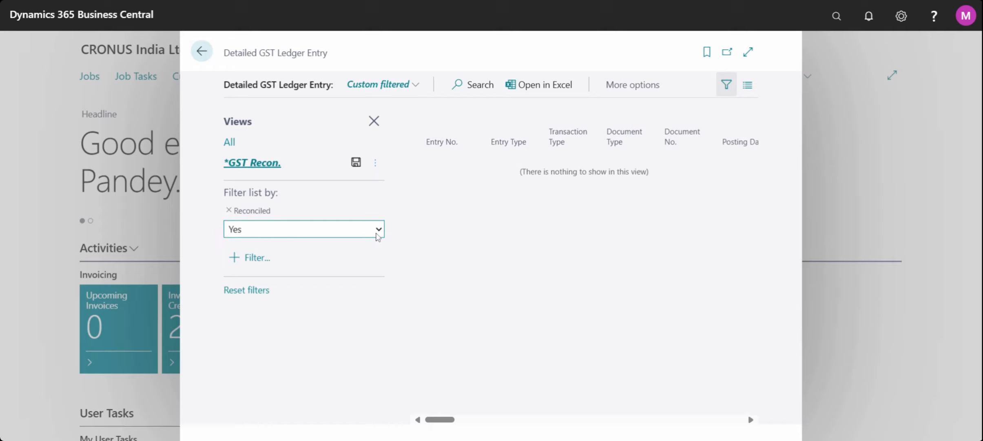
pyautogui.click(379, 236)
pyautogui.click(342, 293)
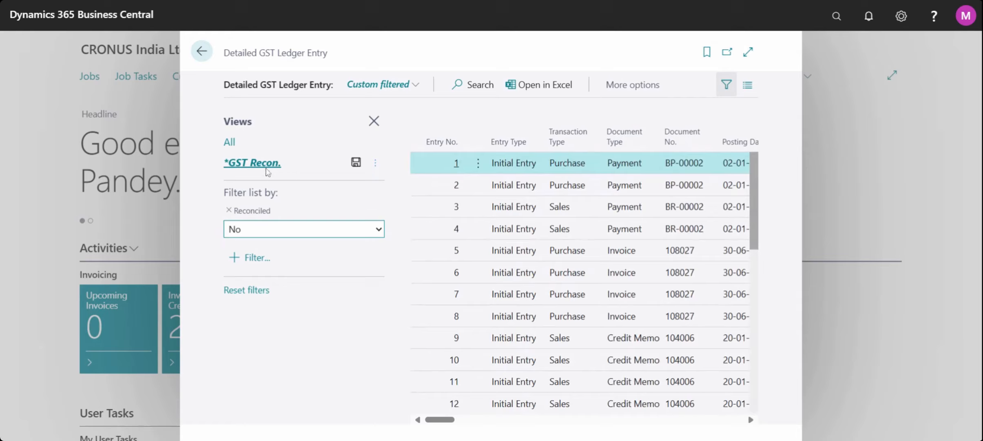
pyautogui.click(374, 121)
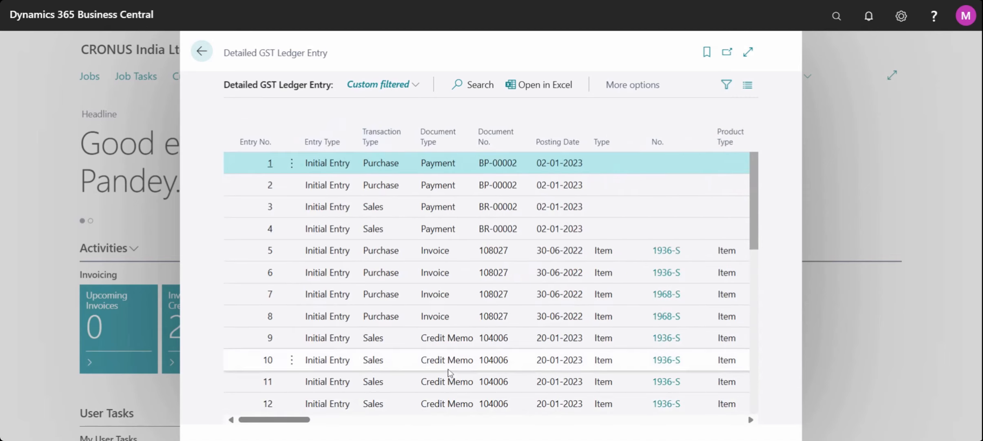
pyautogui.moveTo(311, 422); pyautogui.dragTo(448, 428)
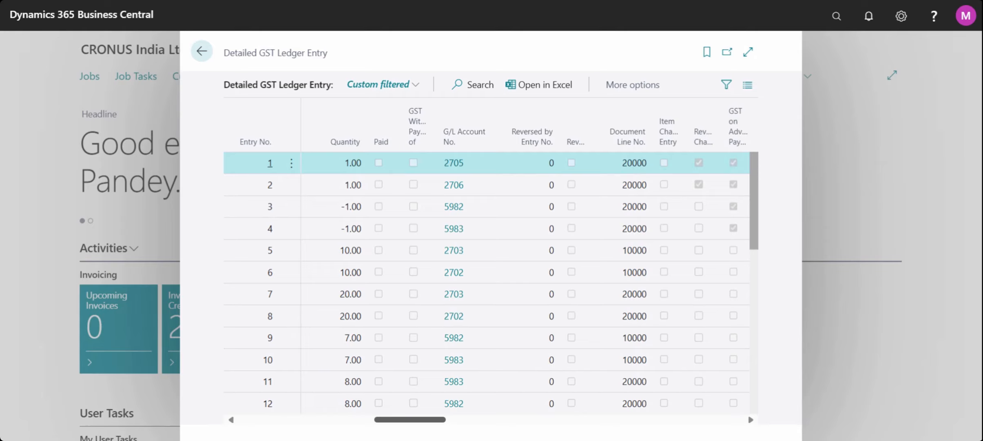
pyautogui.click(399, 143)
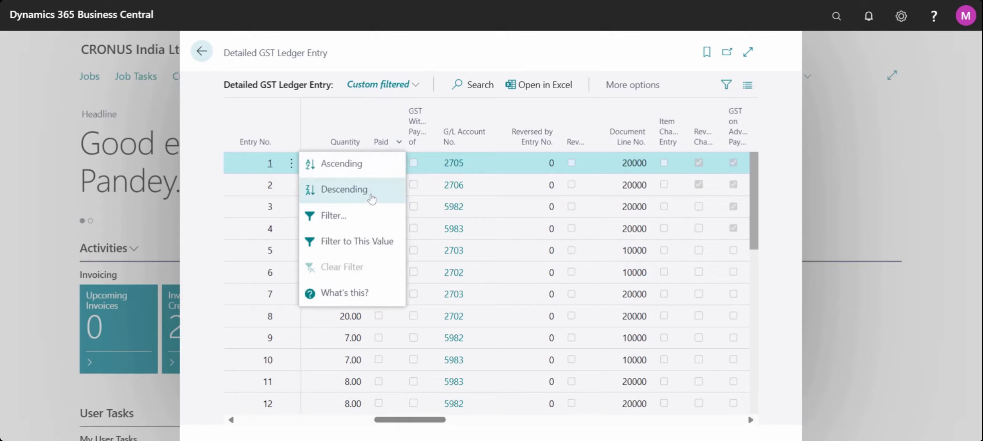
pyautogui.click(373, 213)
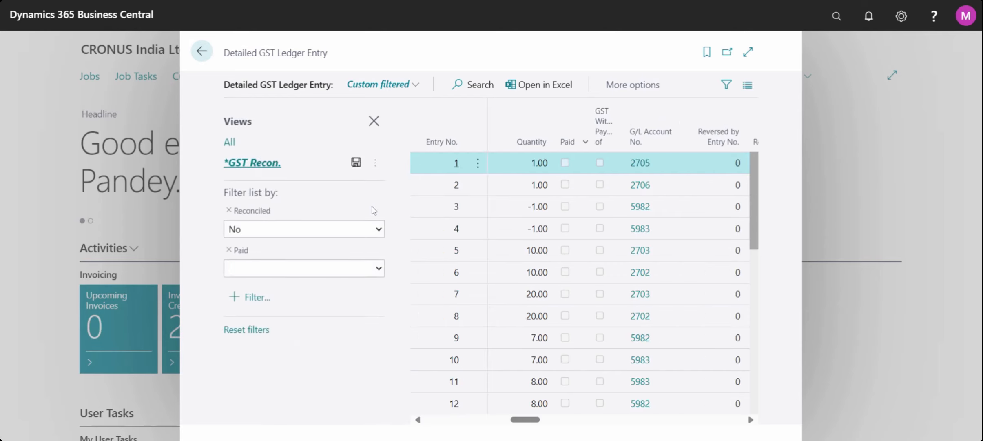
# - Switch to the All view and filter the ledger entries by Liable to Pay set to Yes
pyautogui.click(231, 147)
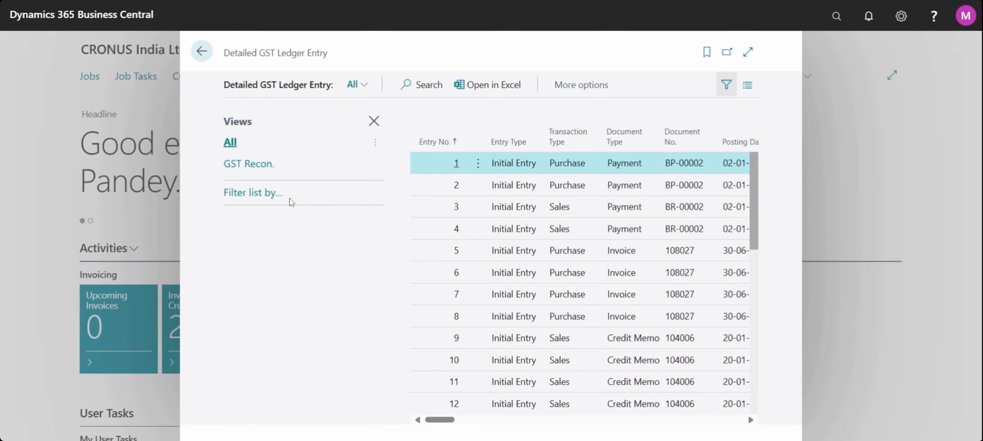
pyautogui.click(253, 197)
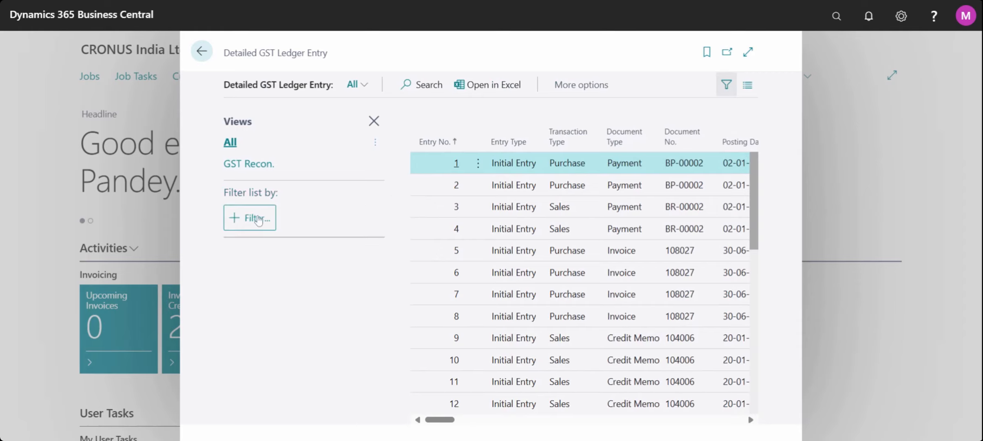
pyautogui.click(258, 218)
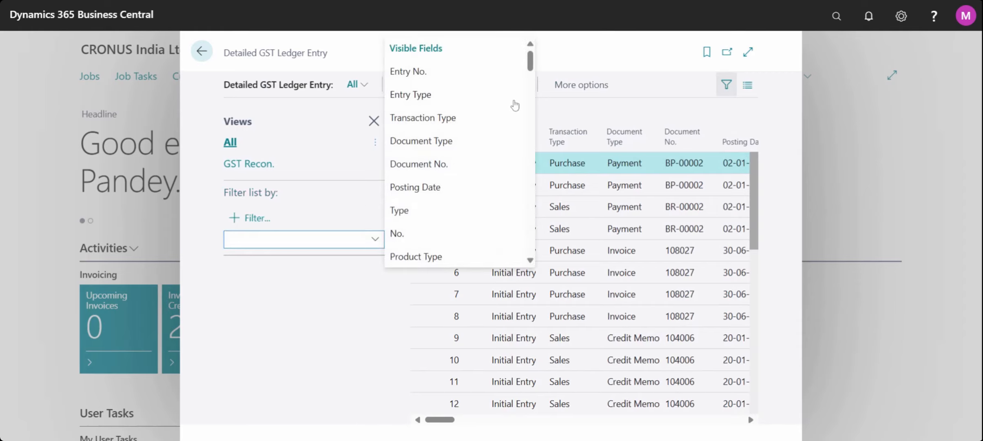
pyautogui.moveTo(531, 72); pyautogui.dragTo(492, 158)
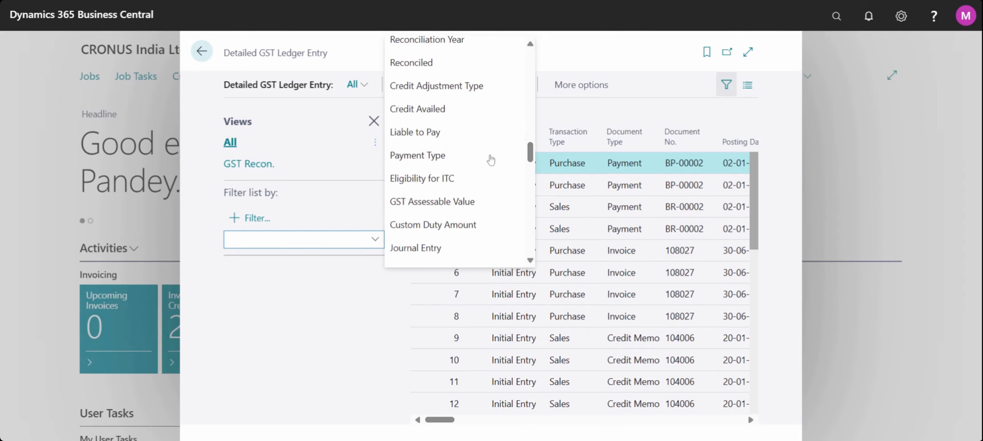
pyautogui.click(441, 141)
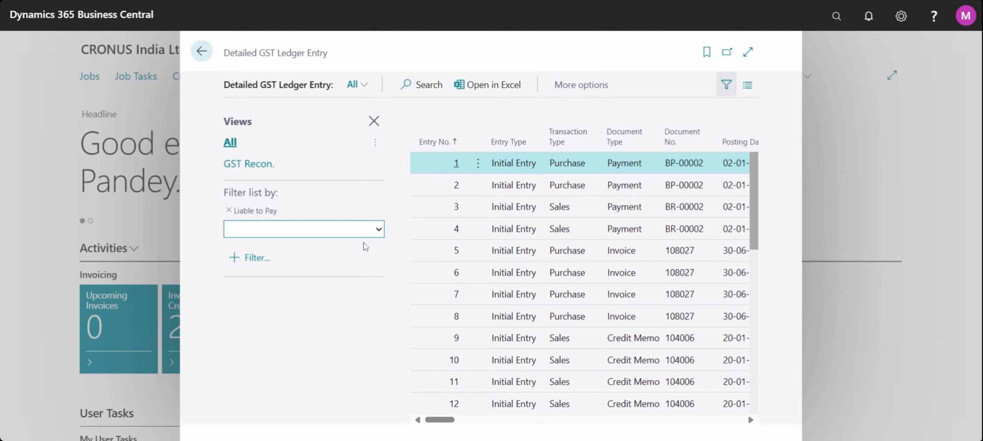
pyautogui.press('y')
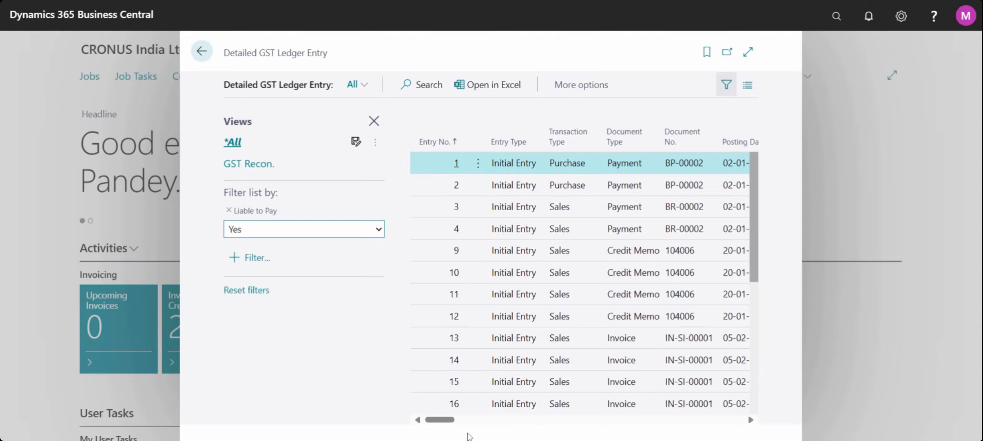
# - Examine the filtered entries' columns, including Reconciled, GST Base Amount, GST Amount and Paid
pyautogui.moveTo(449, 426); pyautogui.dragTo(647, 408)
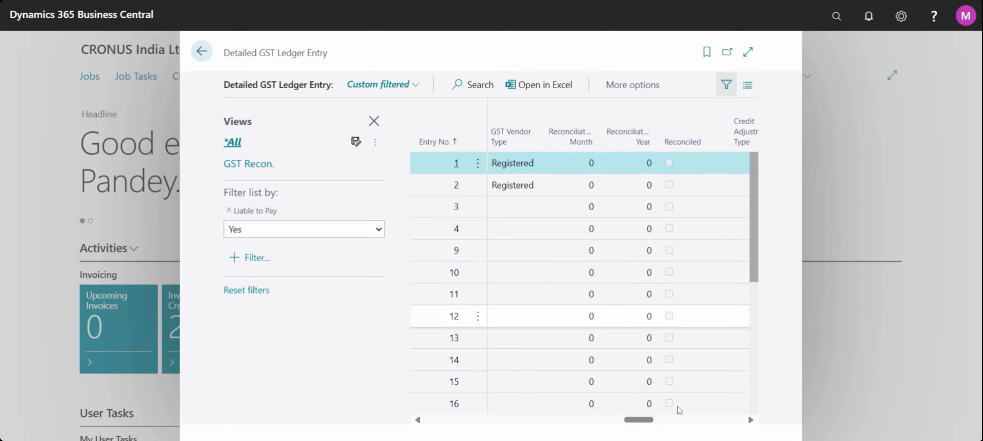
pyautogui.moveTo(633, 425); pyautogui.dragTo(578, 427)
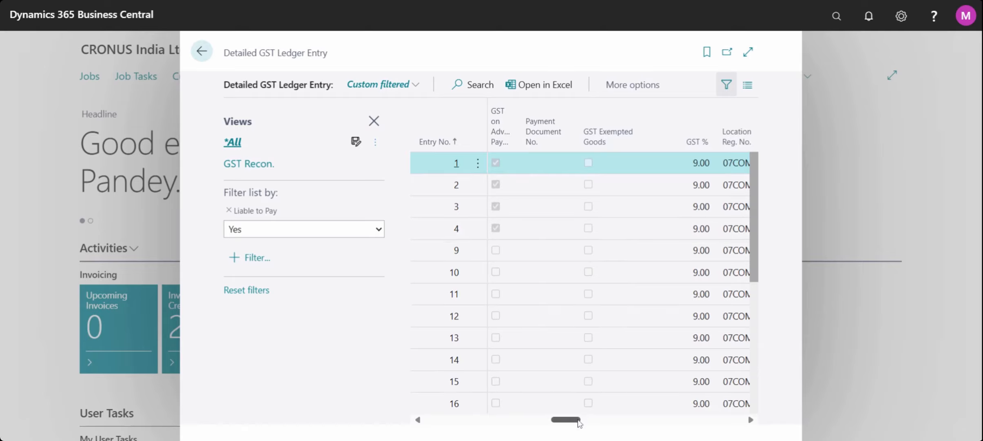
pyautogui.moveTo(580, 423); pyautogui.dragTo(573, 427)
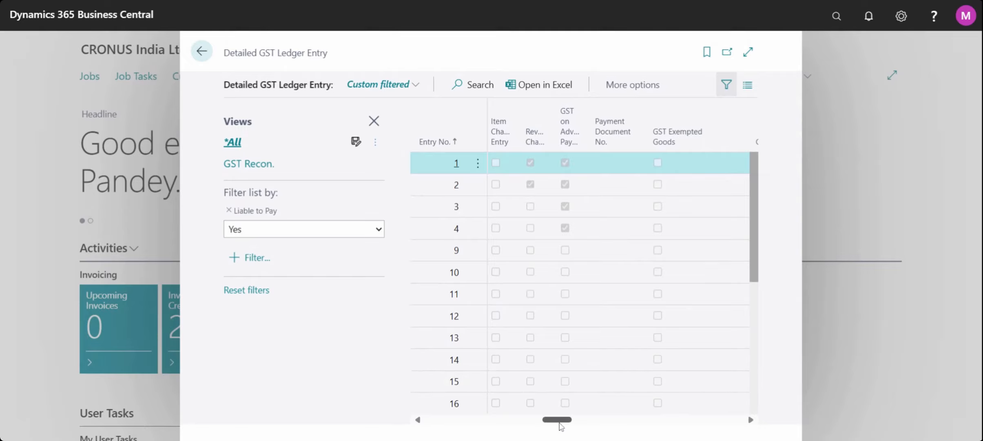
pyautogui.hscroll(-1, 559, 426)
pyautogui.moveTo(558, 426); pyautogui.dragTo(539, 431)
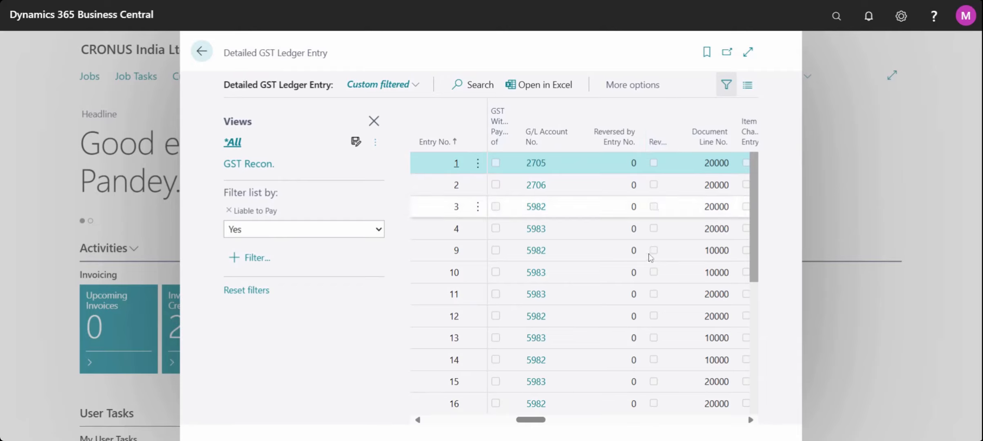
pyautogui.moveTo(550, 421); pyautogui.dragTo(521, 423)
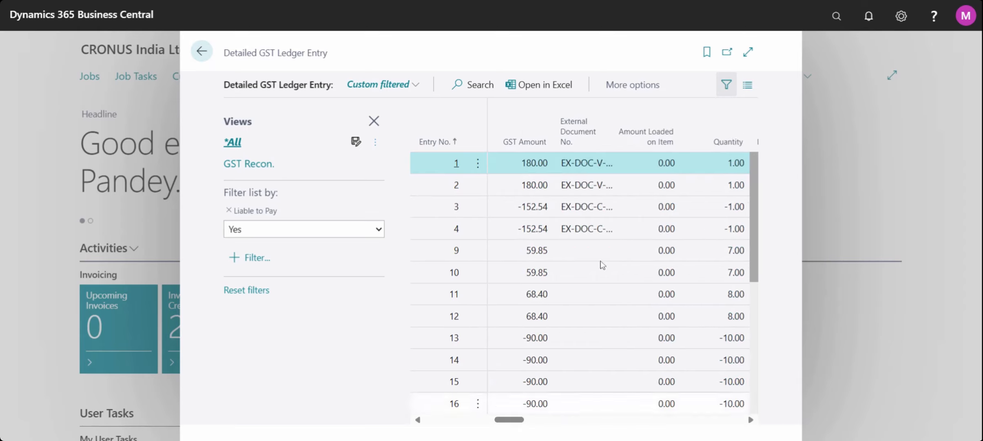
pyautogui.moveTo(663, 150)
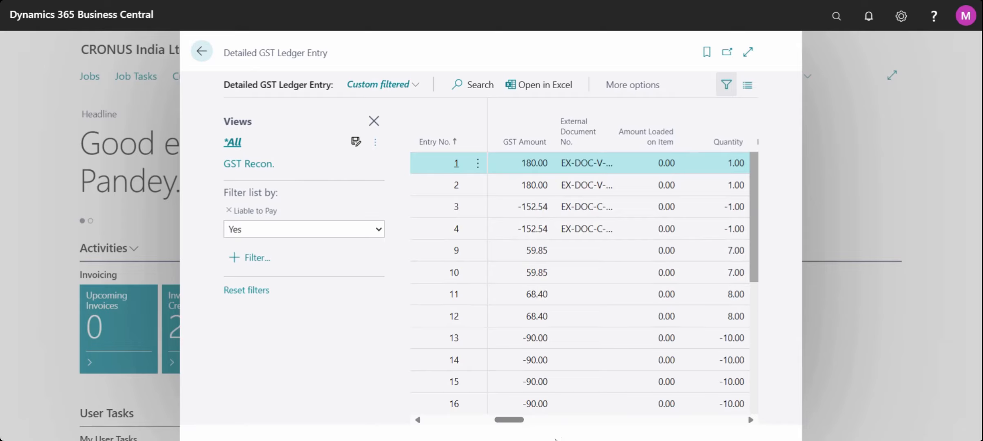
pyautogui.moveTo(519, 420); pyautogui.dragTo(508, 420)
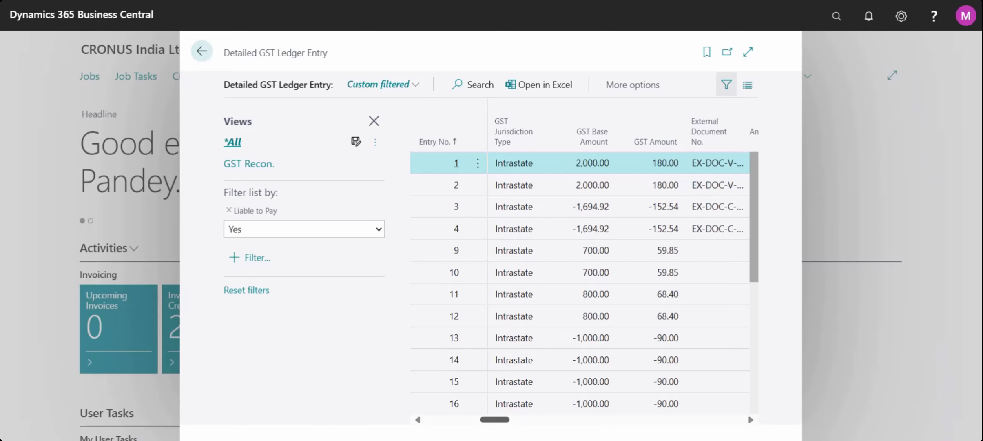
pyautogui.moveTo(534, 429)
pyautogui.mouseDown()
pyautogui.moveTo(434, 430)
pyautogui.moveTo(538, 430)
pyautogui.mouseUp()
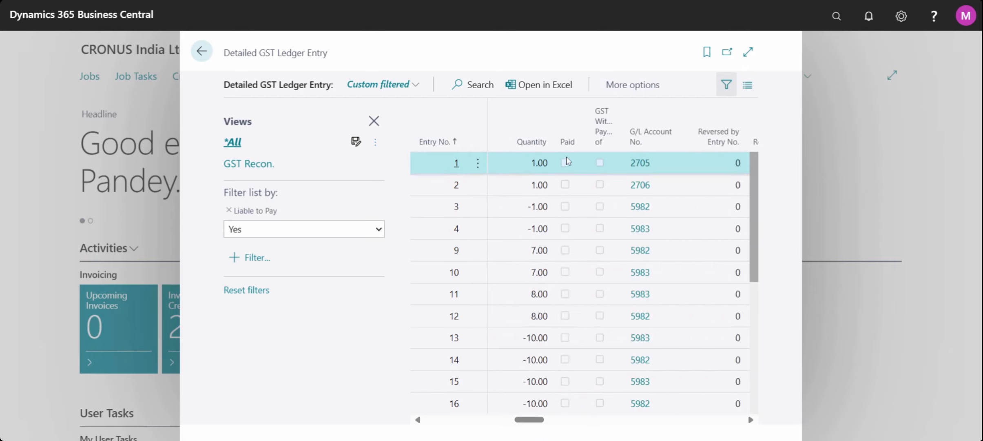
pyautogui.moveTo(568, 151)
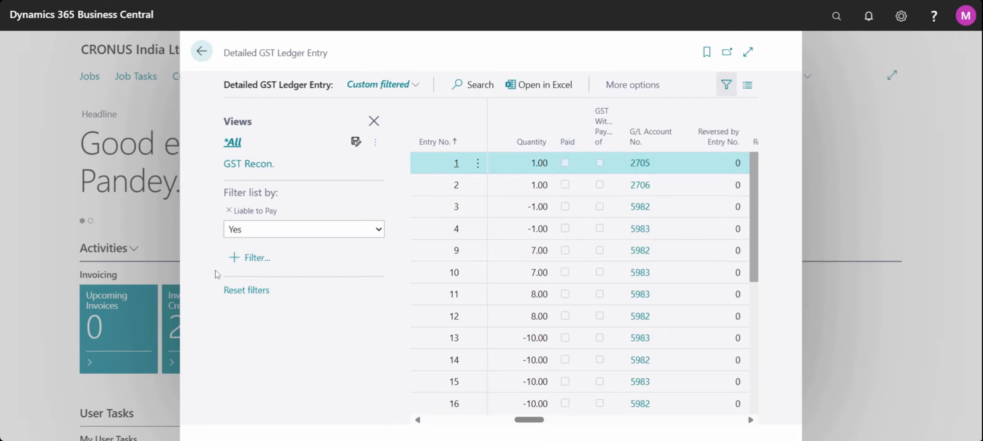
# - Add a second filter on the Paid field, set it to Yes and check the list
pyautogui.click(246, 265)
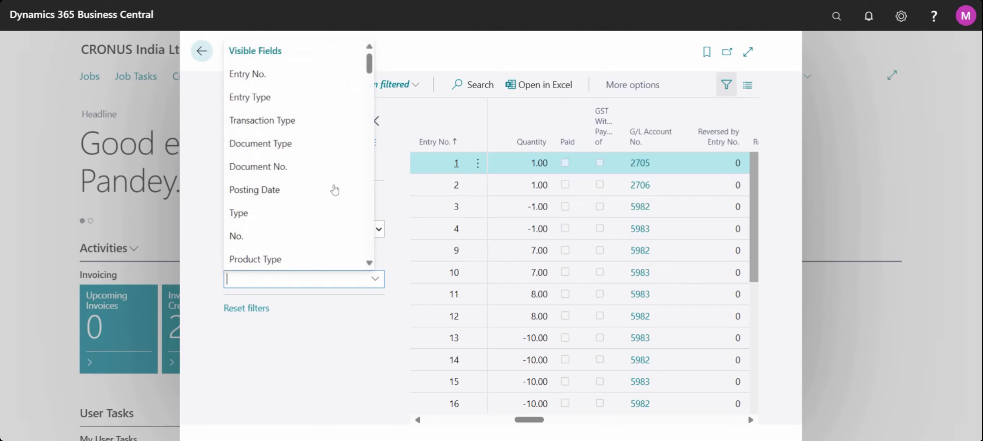
pyautogui.write('Paid')
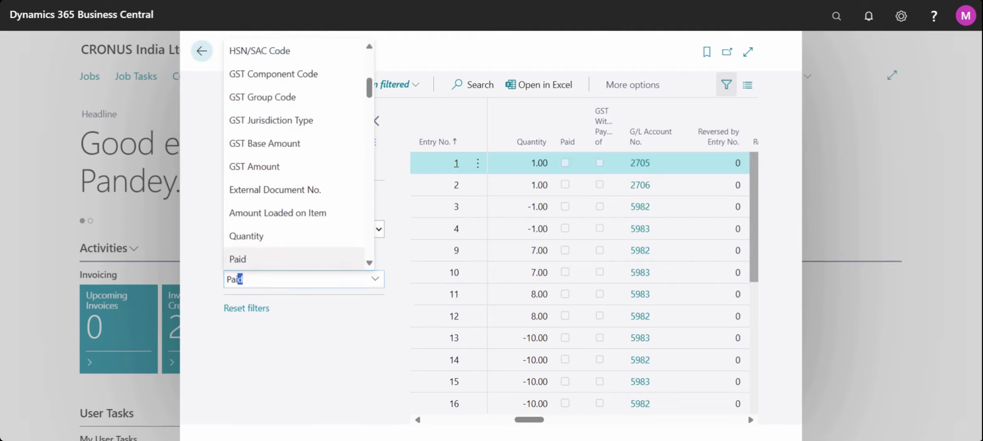
pyautogui.click(278, 261)
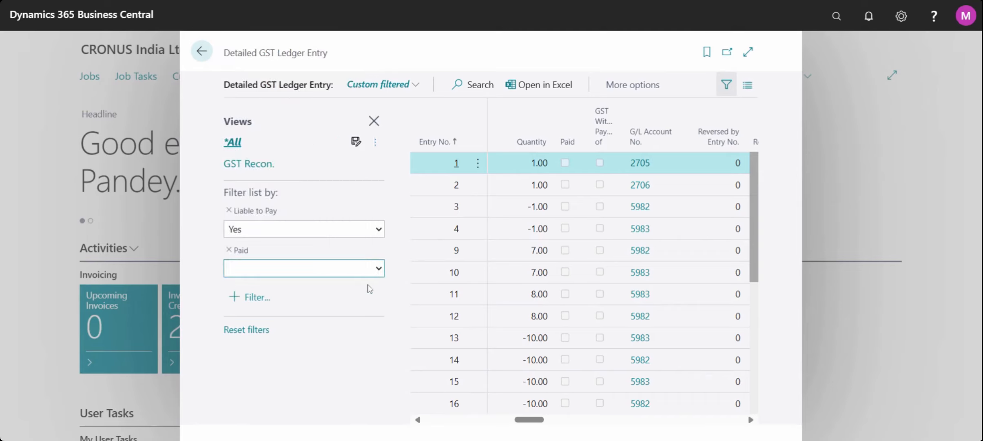
pyautogui.press('y')
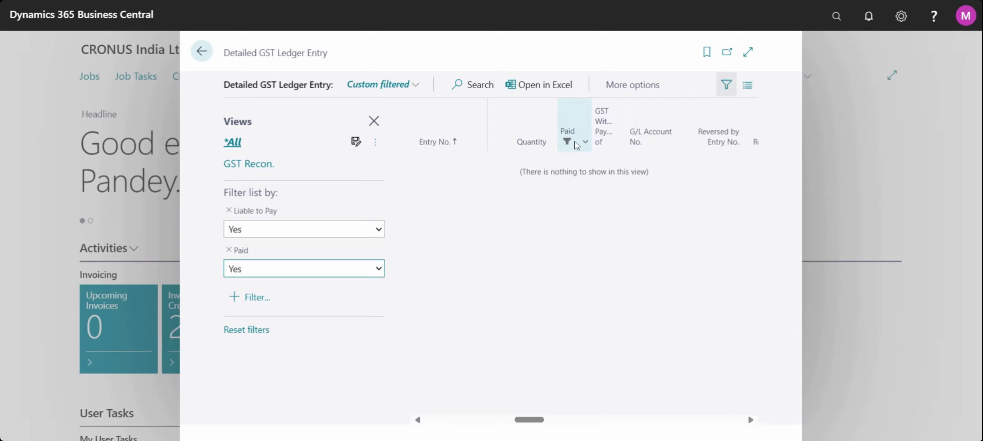
pyautogui.moveTo(573, 150)
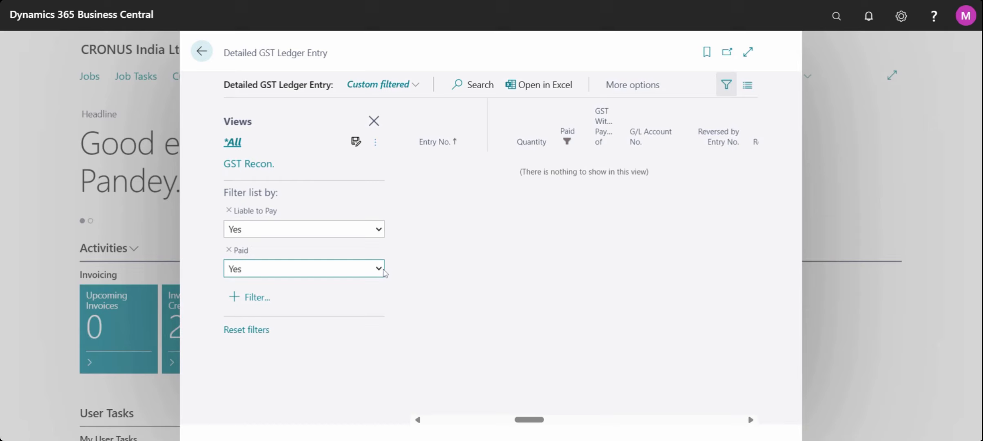
# - Switch the Paid filter to No and check the entries' Paid, GST Credit and Liable to Pay columns
pyautogui.click(349, 284)
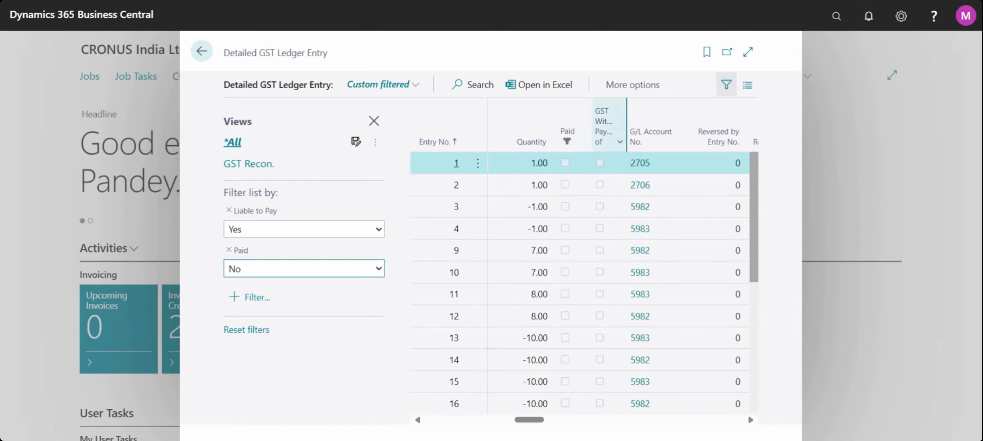
pyautogui.moveTo(579, 145)
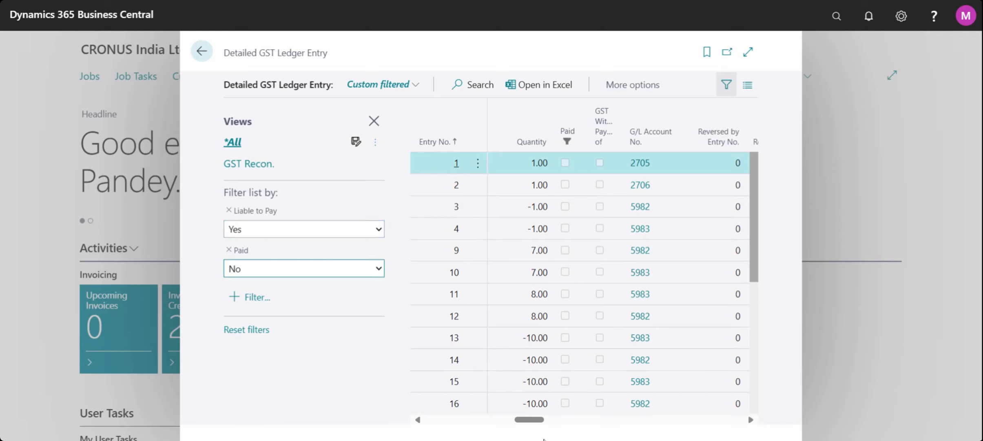
pyautogui.moveTo(531, 419); pyautogui.dragTo(617, 425)
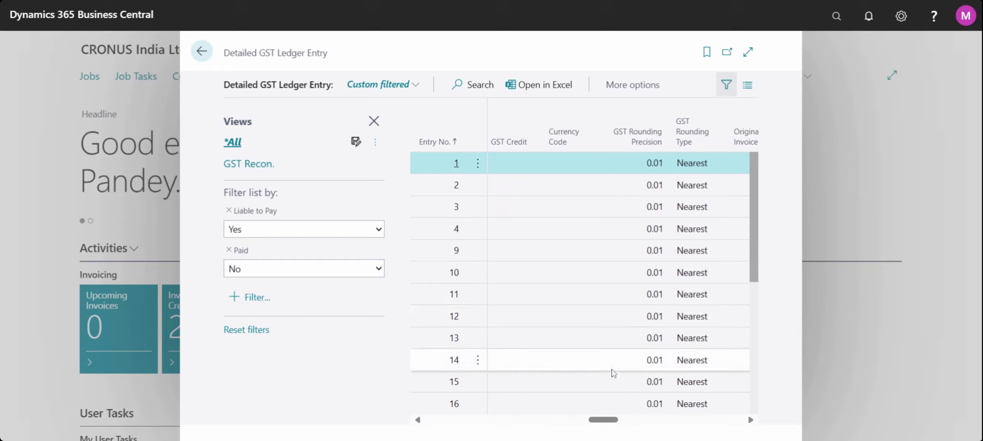
pyautogui.moveTo(619, 426)
pyautogui.mouseDown()
pyautogui.moveTo(659, 424)
pyautogui.moveTo(601, 426)
pyautogui.mouseUp()
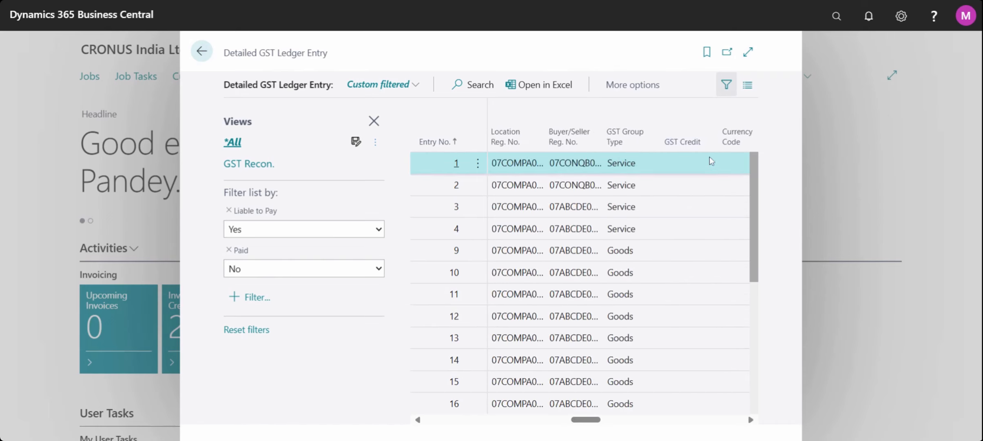
pyautogui.moveTo(597, 426); pyautogui.dragTo(672, 424)
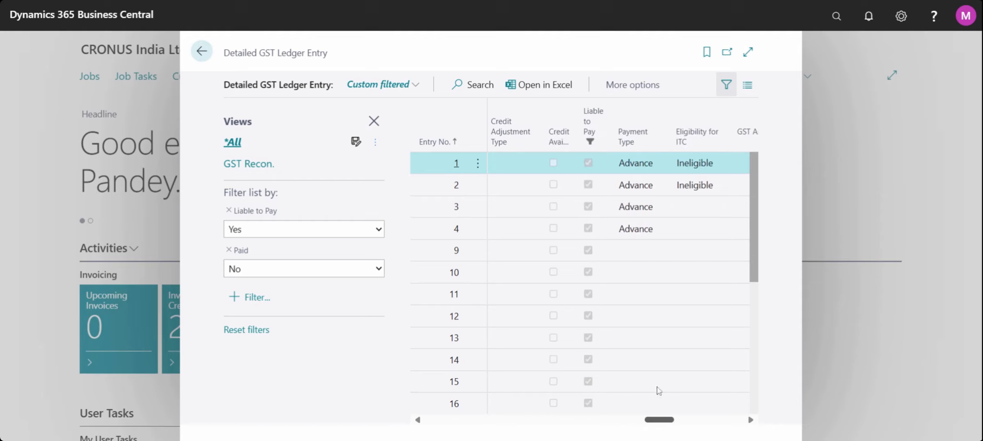
pyautogui.moveTo(604, 154)
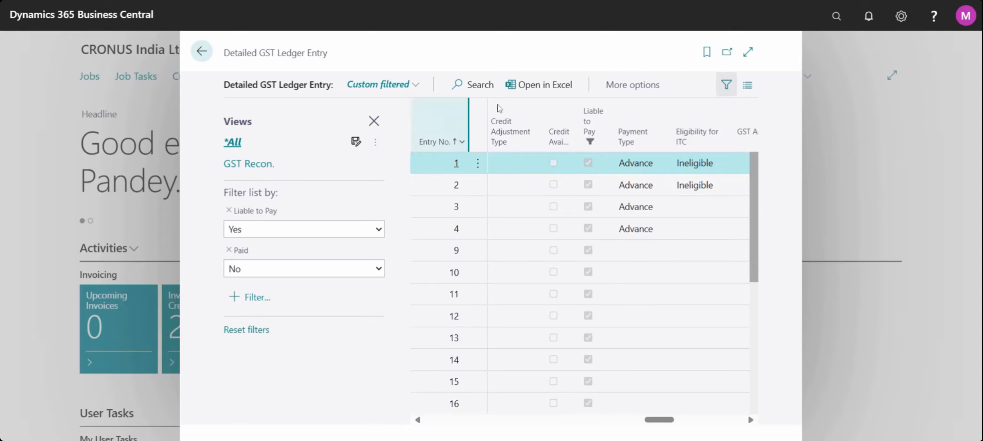
pyautogui.moveTo(676, 427)
pyautogui.mouseDown()
pyautogui.moveTo(730, 420)
pyautogui.moveTo(660, 428)
pyautogui.mouseUp()
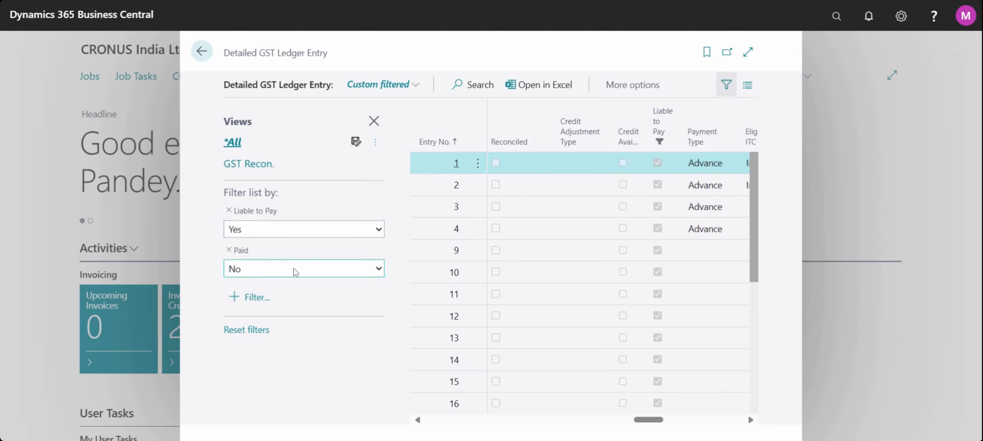
# - Save the filtered list as a new view named "GST Lia./Pay - Pending" and reopen it from the All view
pyautogui.click(355, 143)
pyautogui.write('GST')
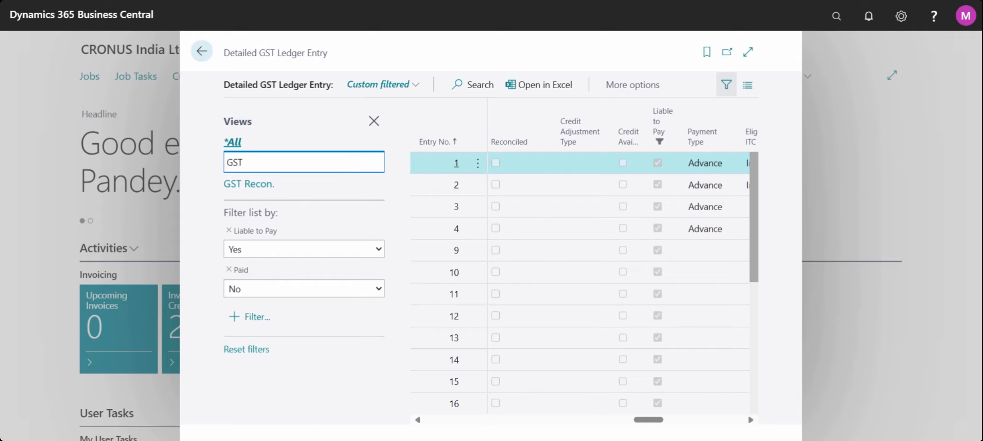
pyautogui.write(' Lia./Pay - Pendin')
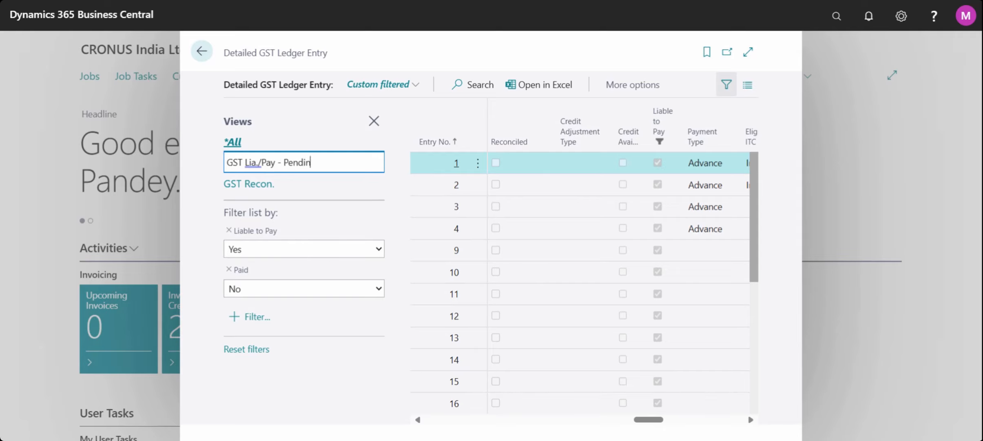
pyautogui.write('g')
pyautogui.press('Return')
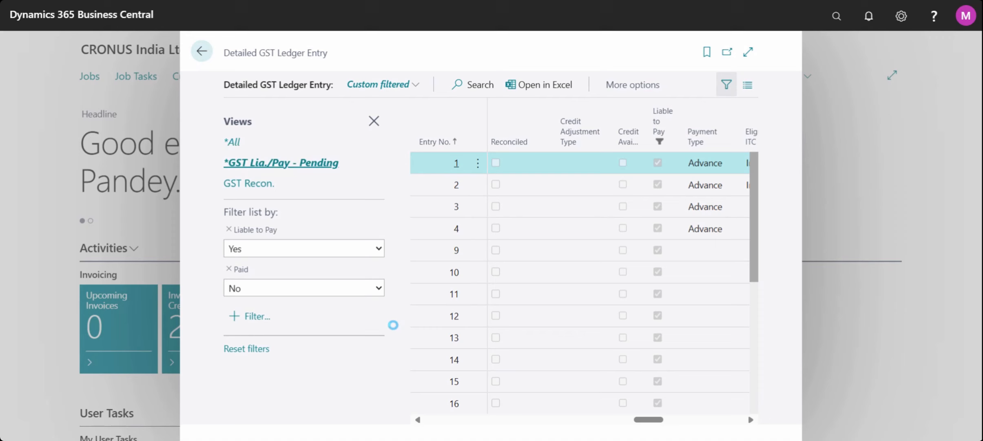
pyautogui.click(230, 142)
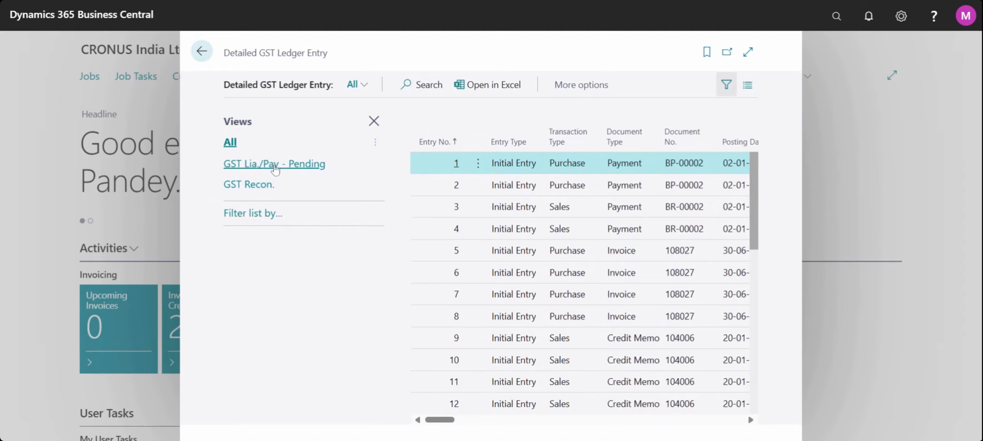
pyautogui.click(276, 164)
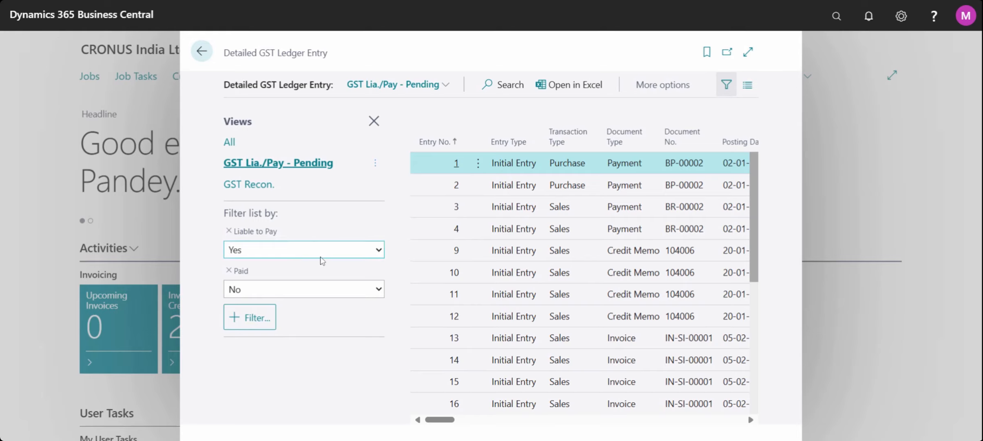
# - Return to the All view and filter the ledger entries on the Paid field set to Yes
pyautogui.click(255, 326)
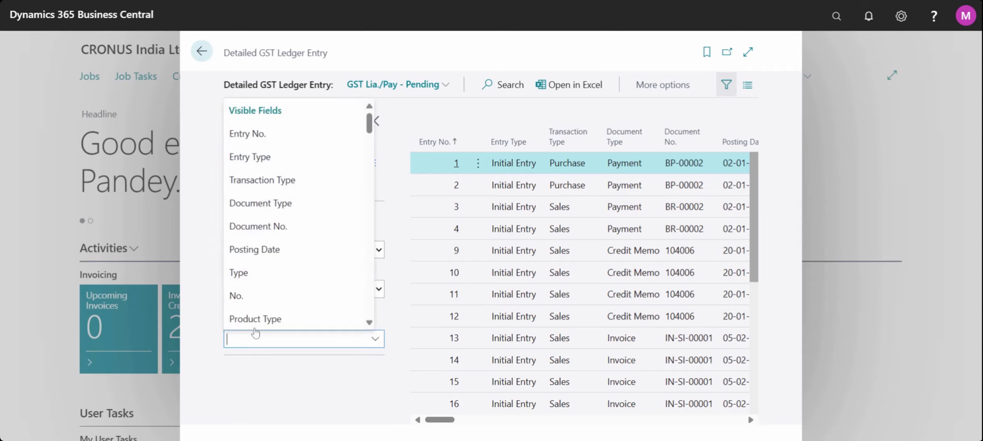
pyautogui.click(281, 377)
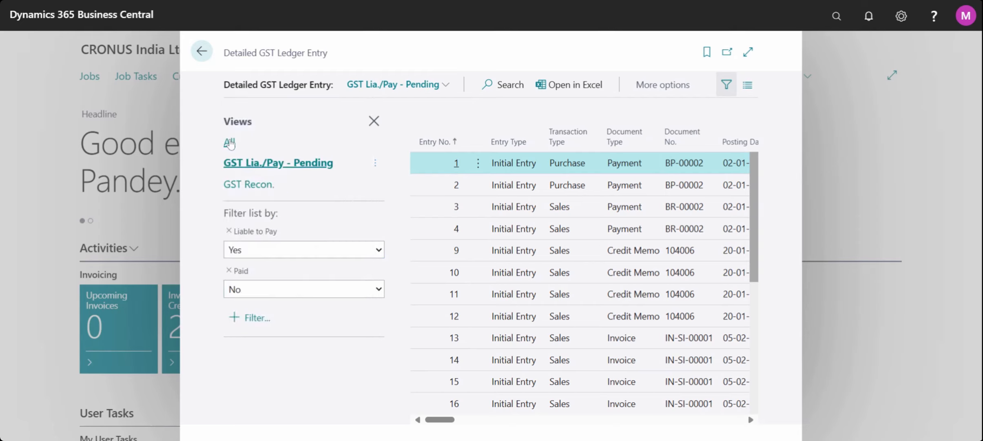
pyautogui.click(230, 143)
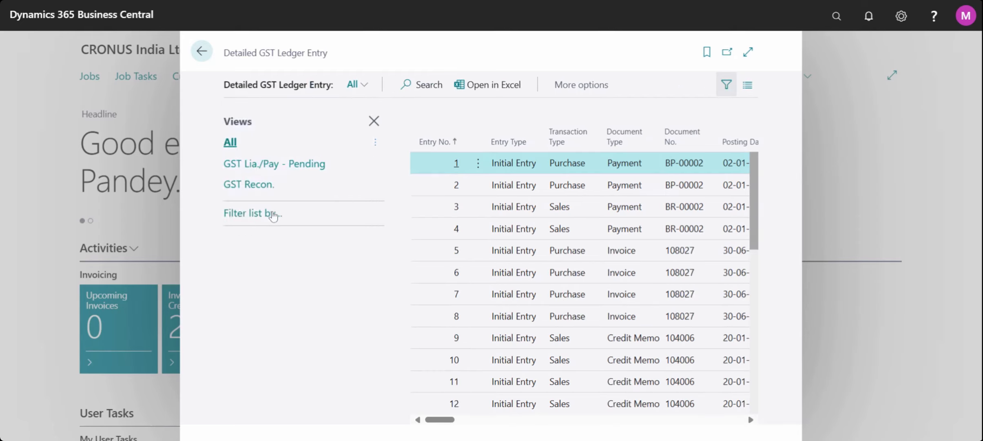
pyautogui.click(273, 240)
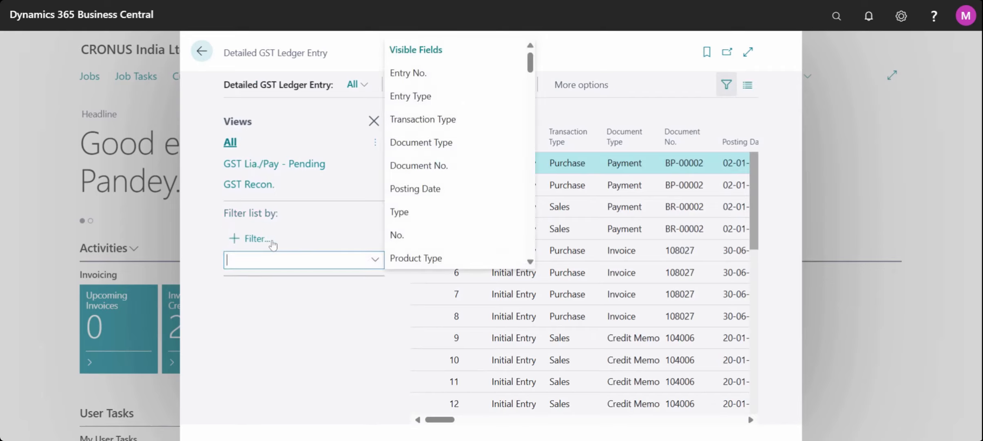
pyautogui.write('Paid')
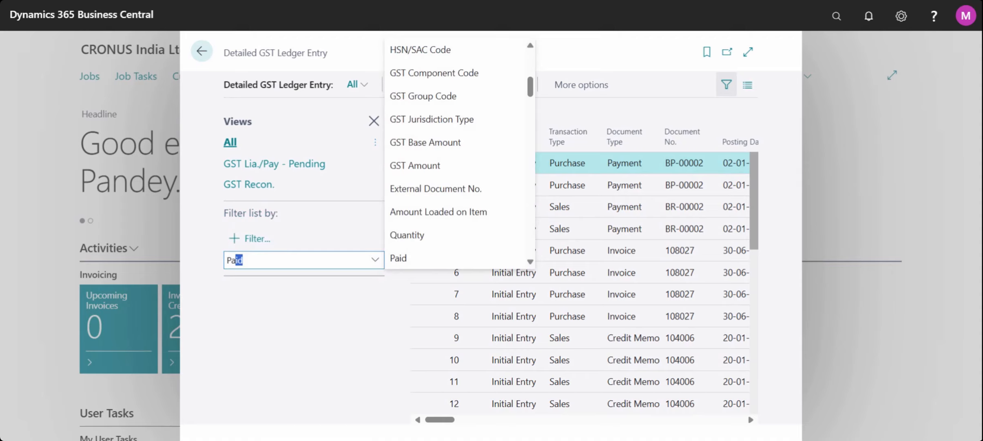
pyautogui.click(404, 261)
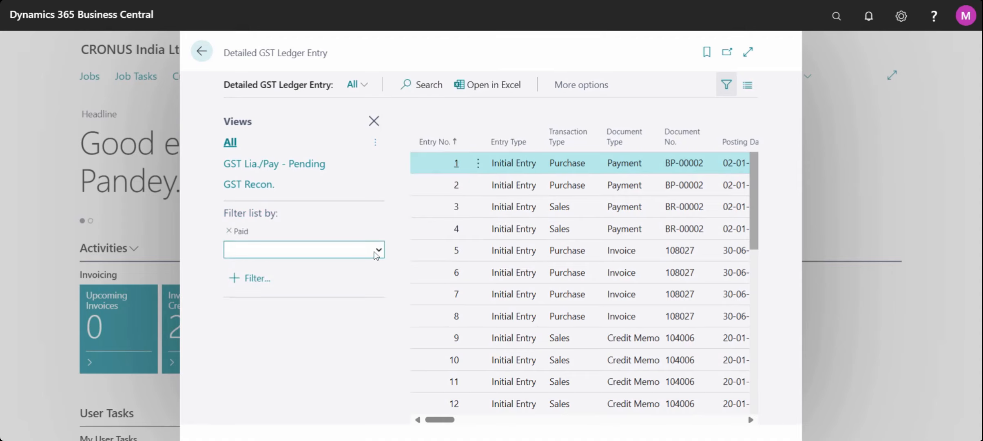
# - Add a second filter on the Liable to Pay field and set it to No
pyautogui.click(269, 285)
pyautogui.write('Li')
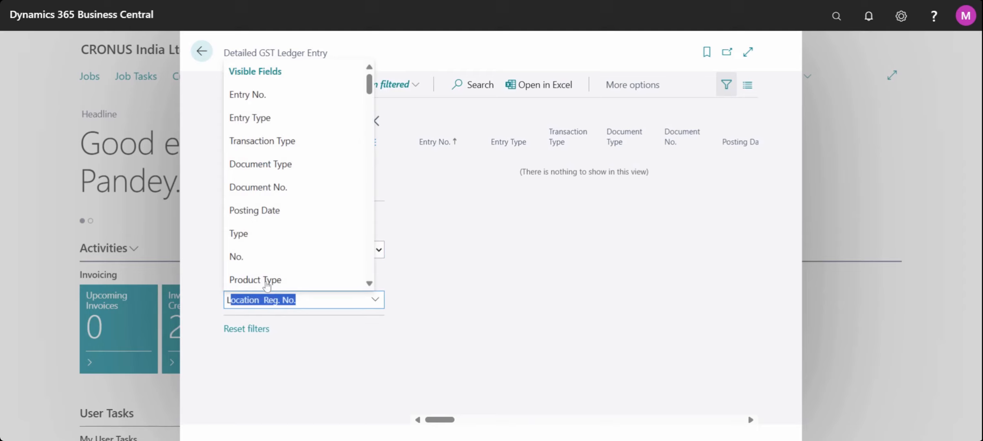
pyautogui.write('able to Pay')
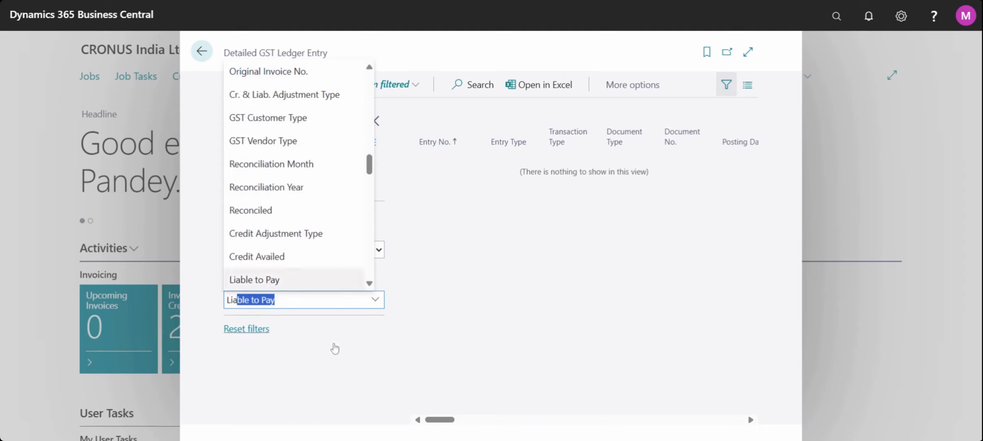
pyautogui.click(337, 348)
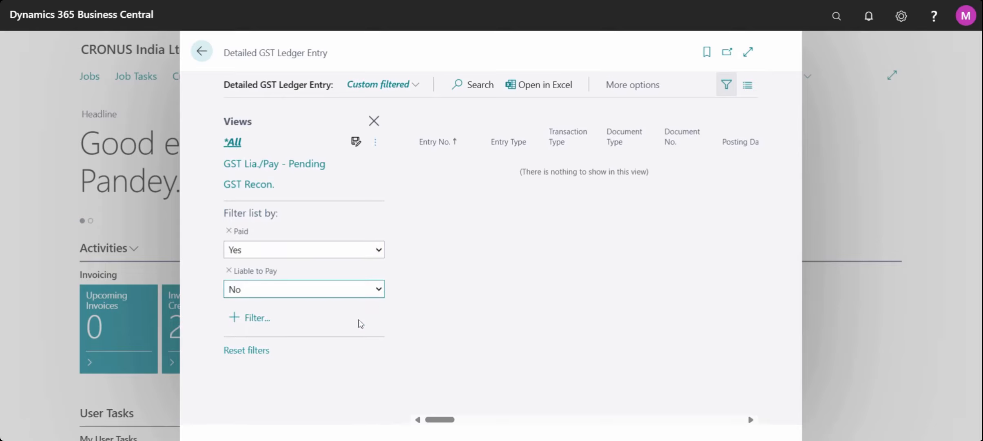
# - Save the filtered list as a new view named "GST Pymt. - Done" and reopen it from the All view
pyautogui.click(357, 143)
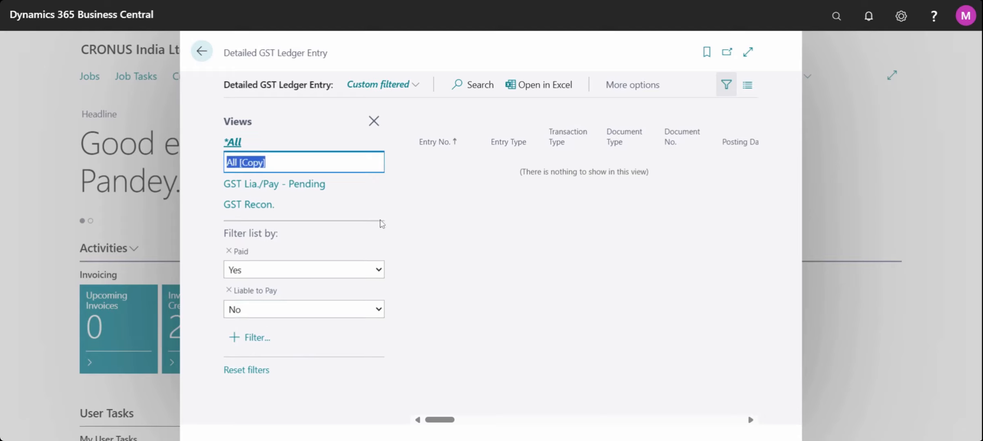
pyautogui.write('GST ')
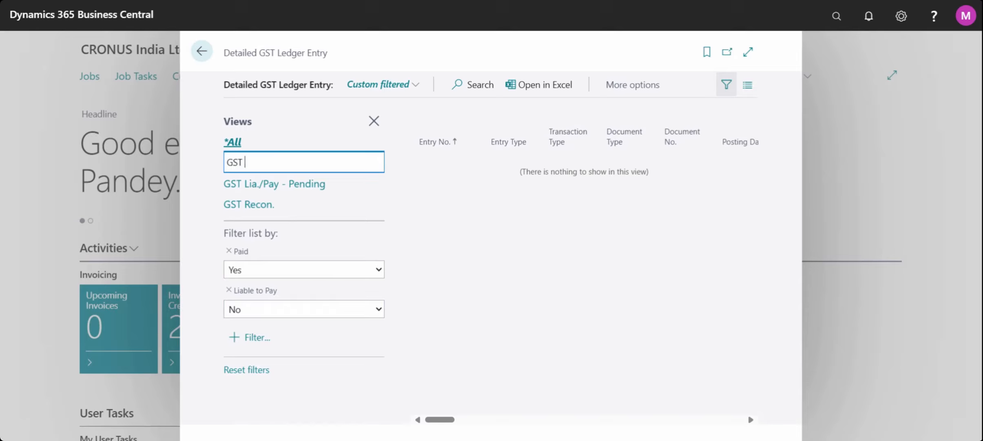
pyautogui.write('Pymt. - Done')
pyautogui.press('Return')
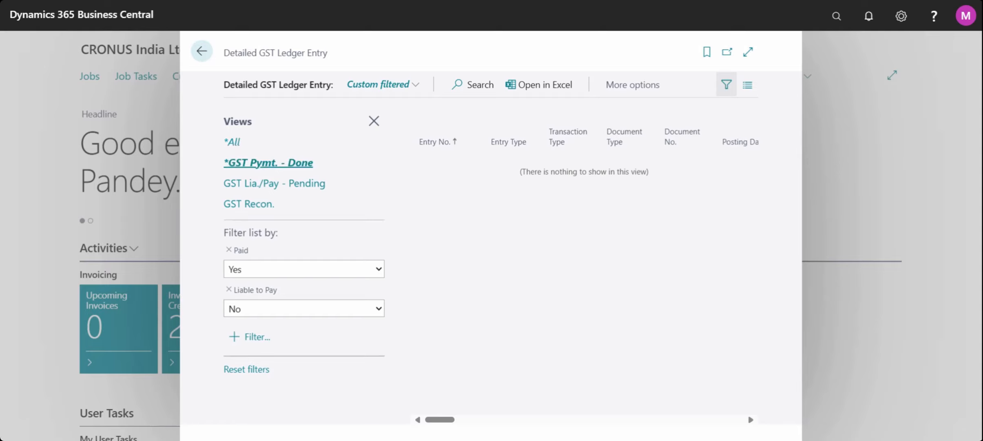
pyautogui.click(230, 143)
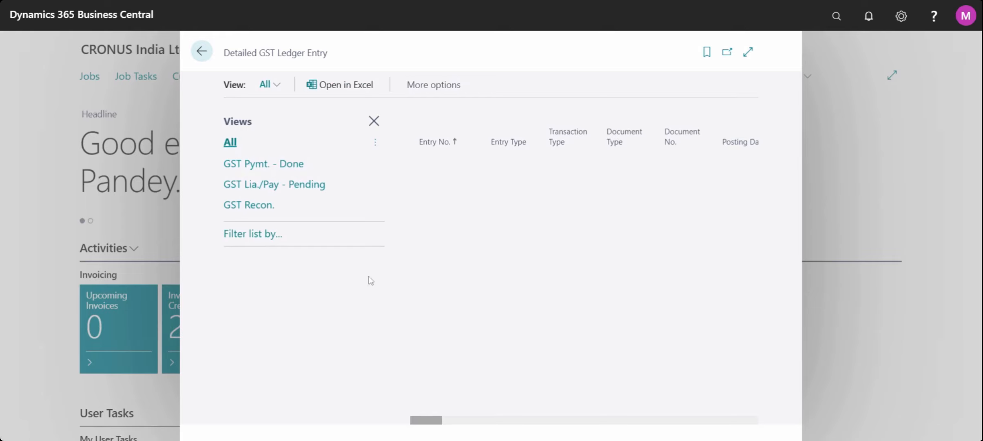
pyautogui.click(273, 165)
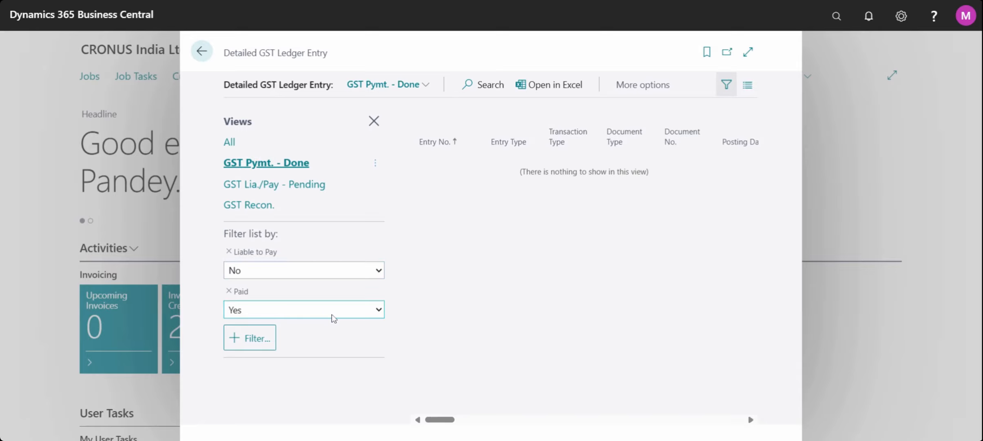
# - Open the GST Recon. view, switch its Reconciled filter to Yes and check the list's Reconciled column
pyautogui.click(268, 206)
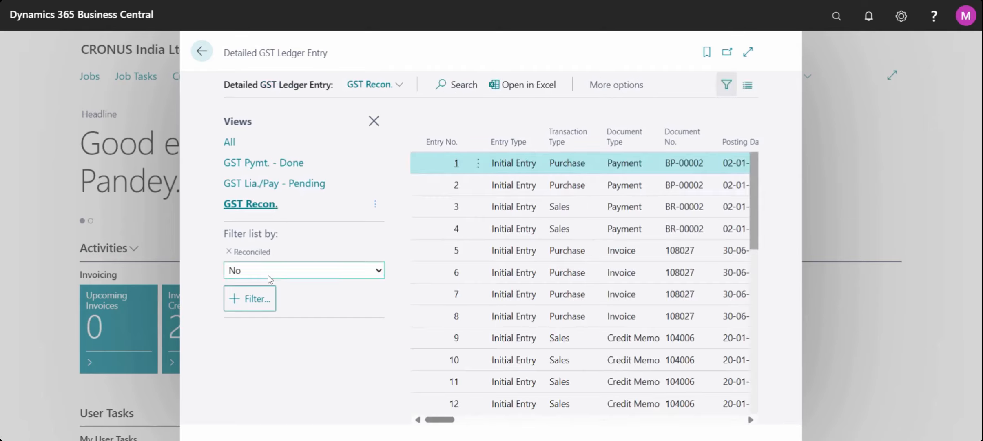
pyautogui.click(380, 271)
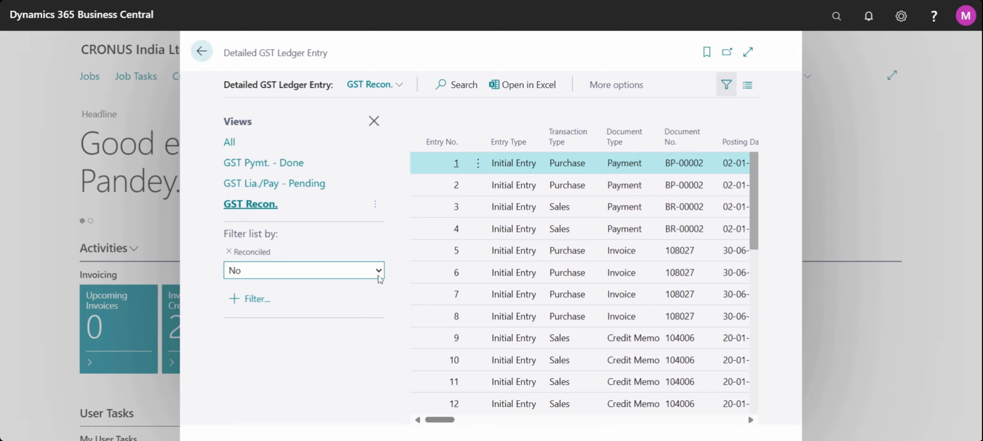
pyautogui.click(369, 322)
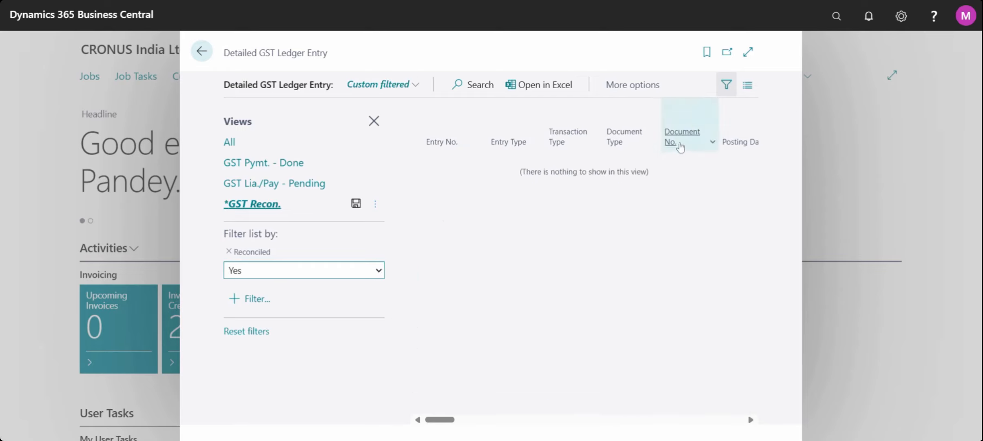
pyautogui.moveTo(456, 426); pyautogui.dragTo(649, 409)
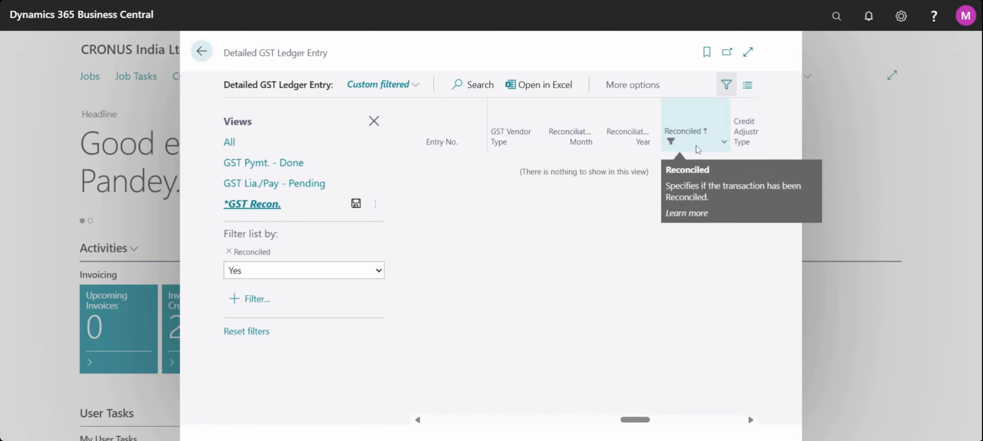
# - Switch the Reconciled filter back to No and look through the unreconciled entries down to the last one
pyautogui.click(370, 290)
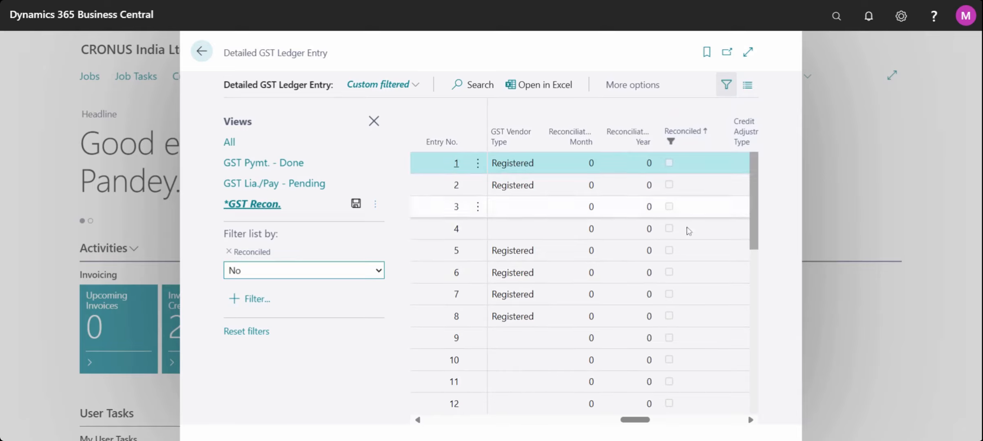
pyautogui.moveTo(756, 199); pyautogui.dragTo(762, 373)
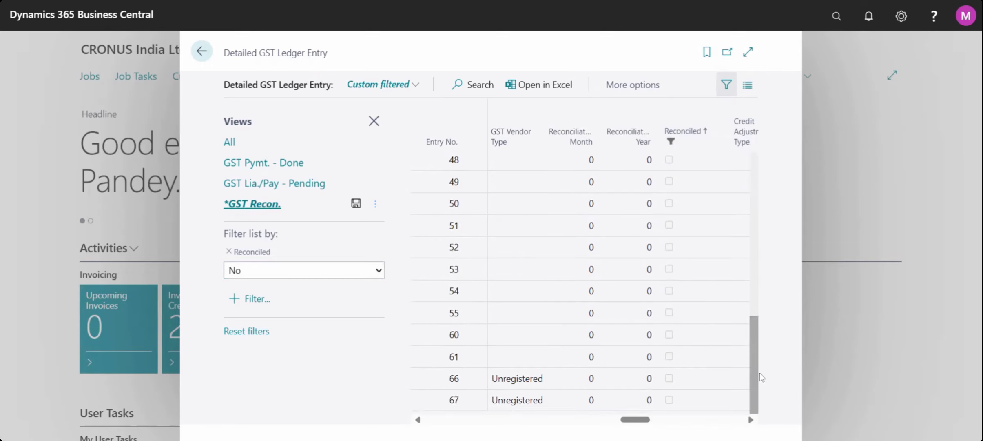
pyautogui.moveTo(636, 419); pyautogui.dragTo(412, 439)
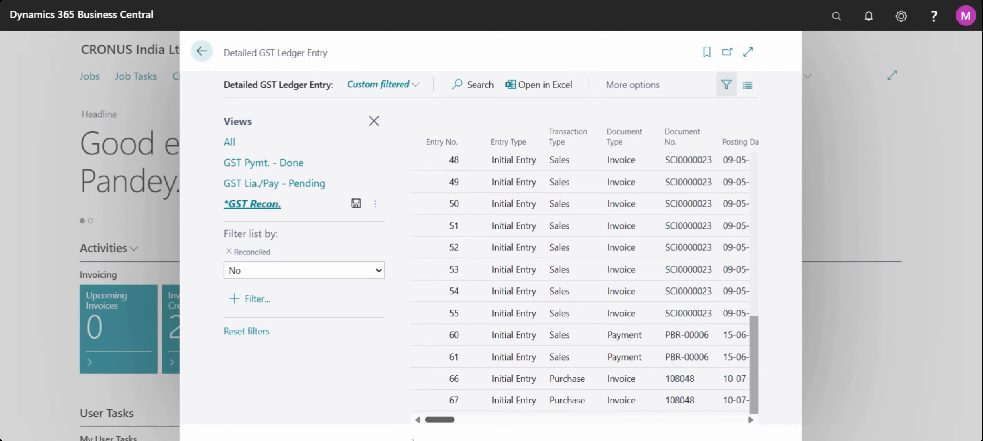
# - Sort the unreconciled entries by Posting Date in descending order, then in ascending order
pyautogui.moveTo(439, 423); pyautogui.dragTo(460, 425)
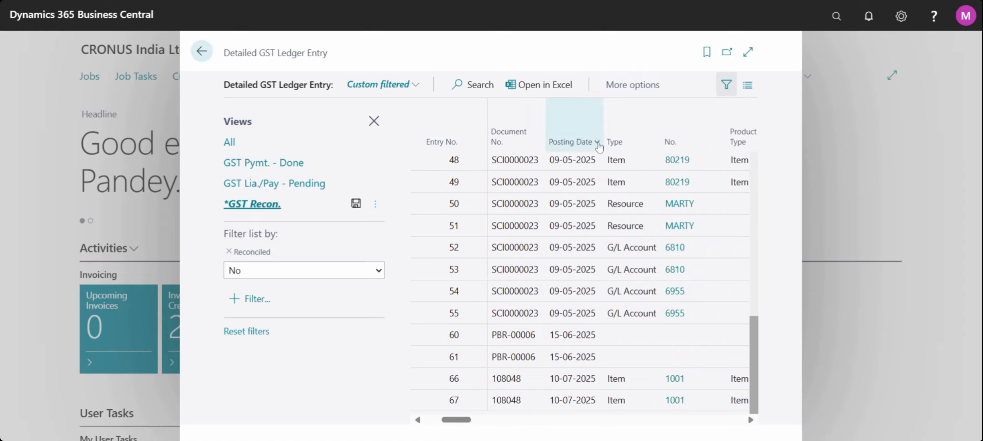
pyautogui.click(597, 145)
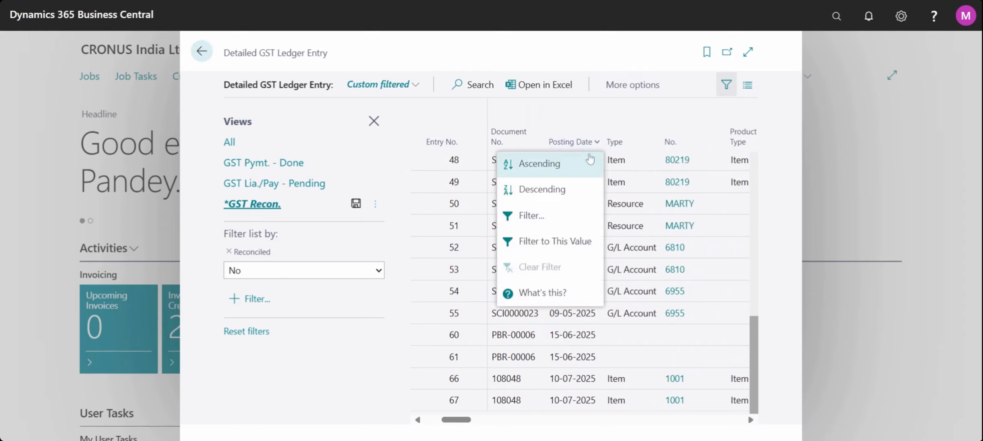
pyautogui.click(578, 193)
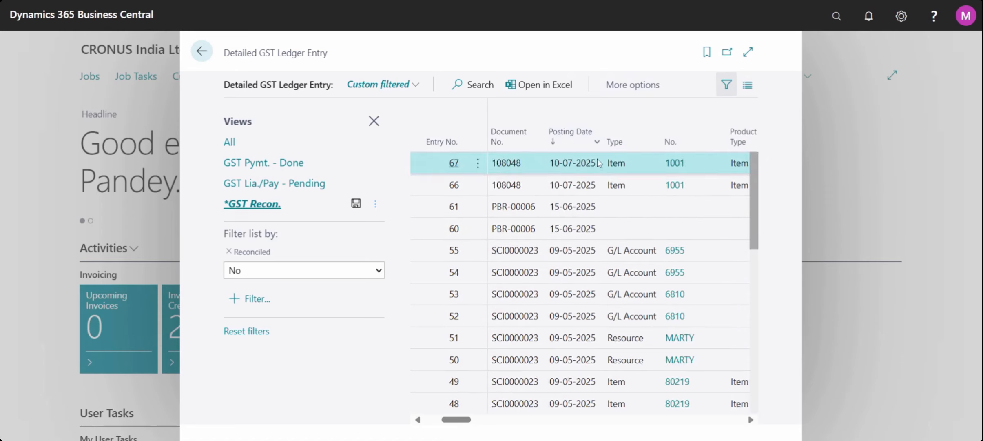
pyautogui.click(597, 143)
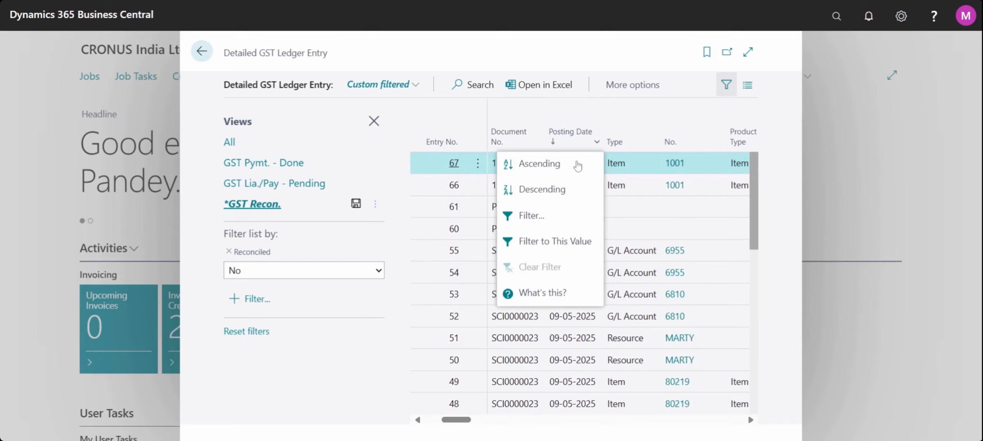
pyautogui.click(568, 167)
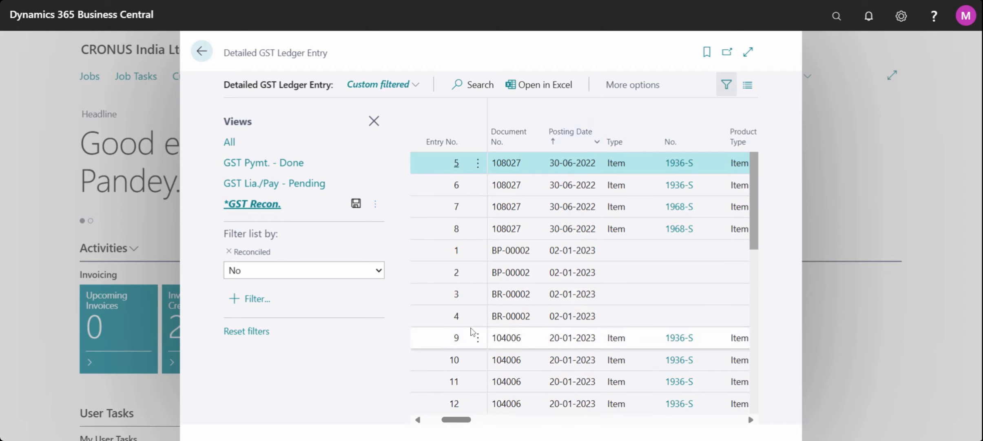
# - Examine the Paid, Reconciled and Liable to Pay columns in the GST Pymt. - Done view, then open the GST Lia./Pay - Pending view
pyautogui.click(286, 165)
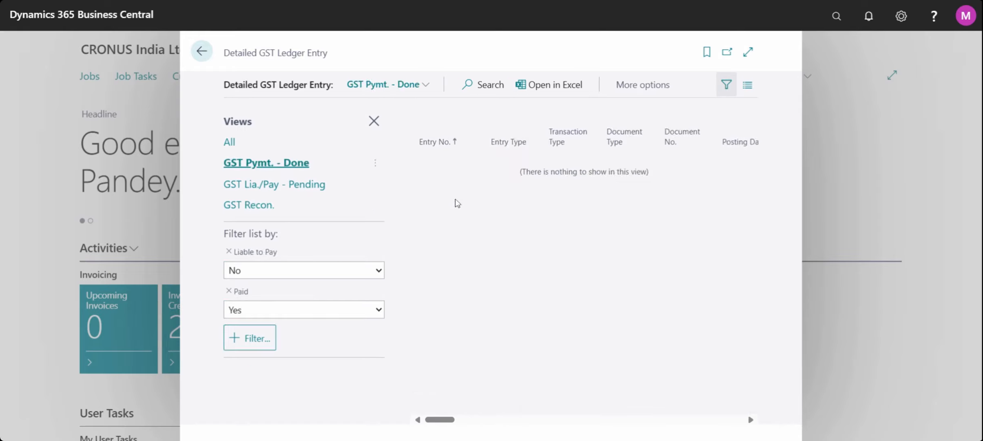
pyautogui.moveTo(449, 419); pyautogui.dragTo(526, 423)
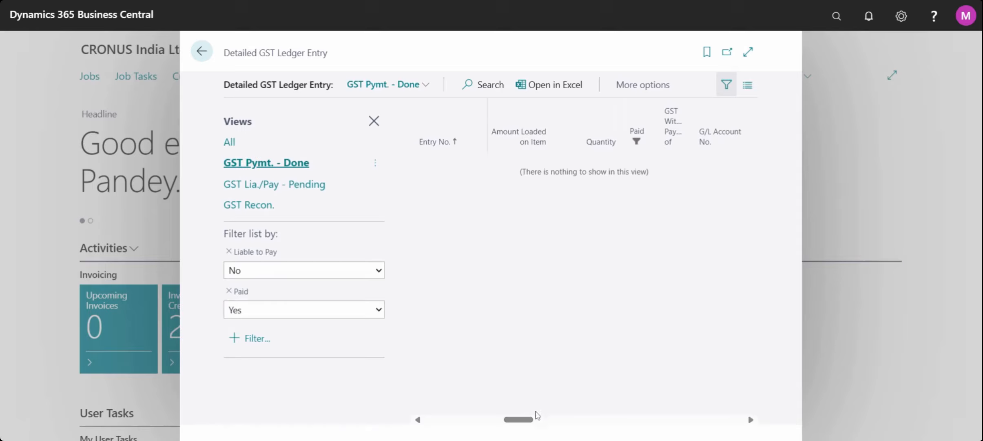
pyautogui.moveTo(528, 423); pyautogui.dragTo(642, 423)
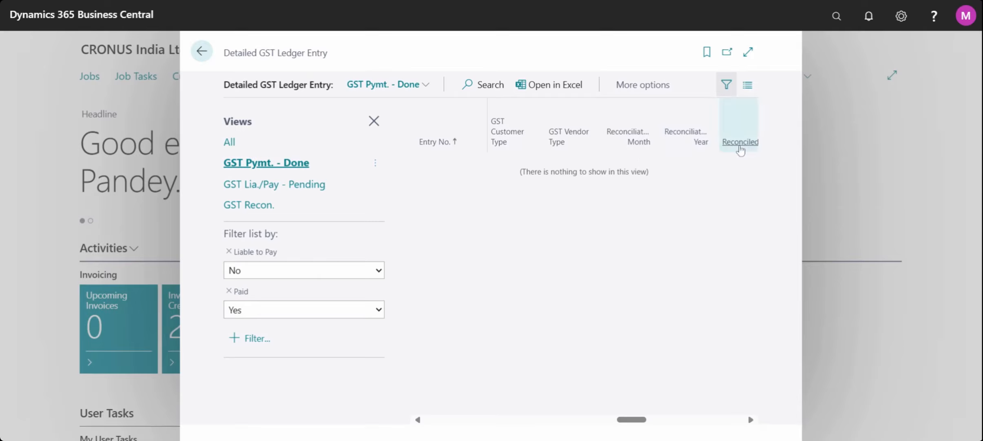
pyautogui.moveTo(741, 151)
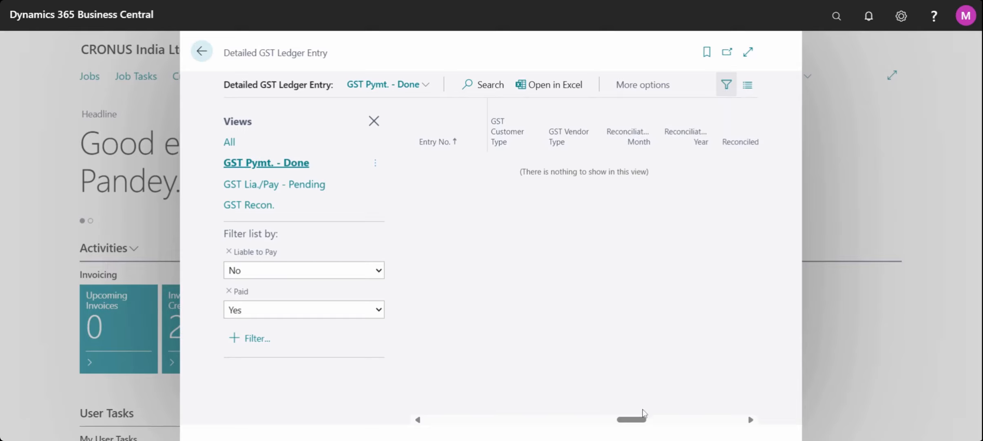
pyautogui.moveTo(639, 425); pyautogui.dragTo(666, 425)
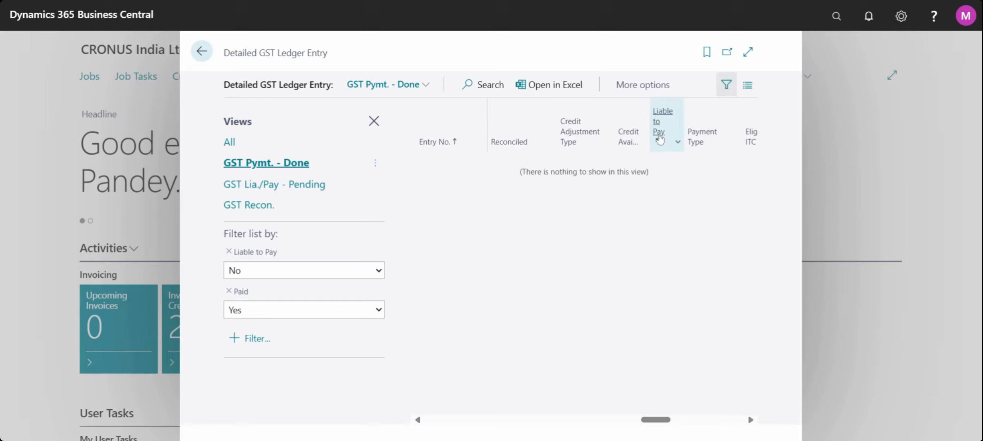
pyautogui.moveTo(661, 139)
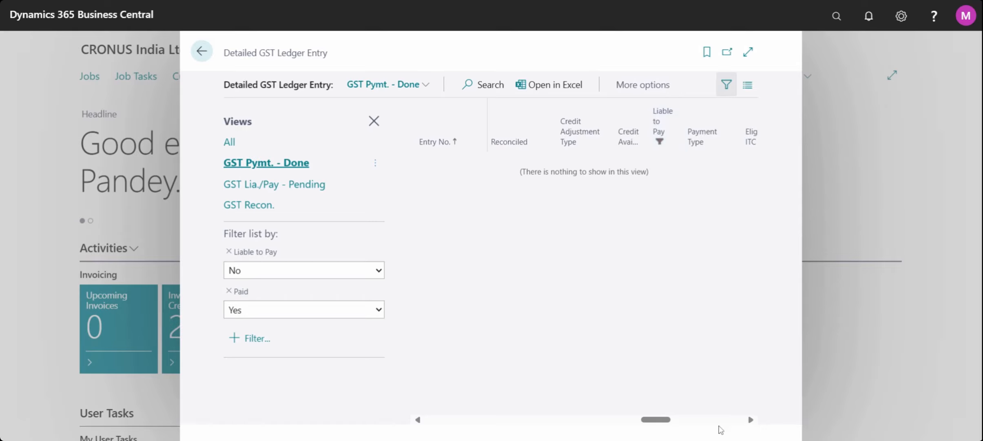
pyautogui.moveTo(659, 419); pyautogui.dragTo(528, 428)
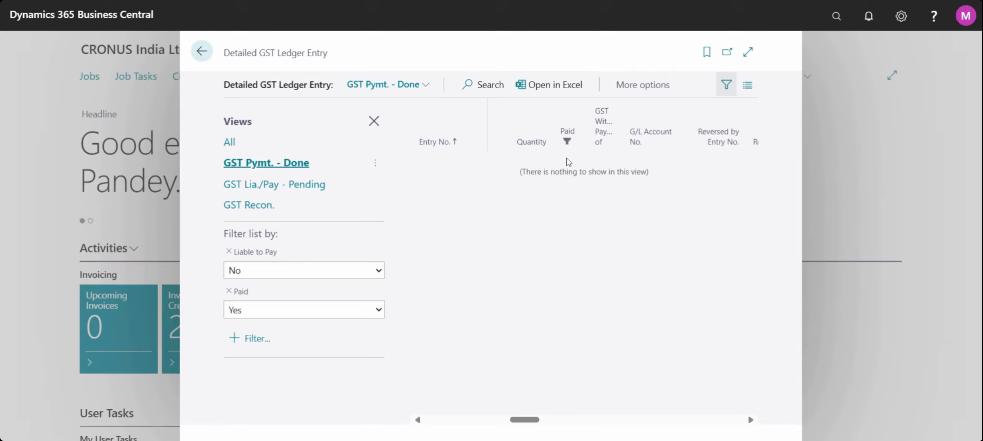
pyautogui.moveTo(568, 153)
pyautogui.moveTo(532, 420); pyautogui.dragTo(657, 422)
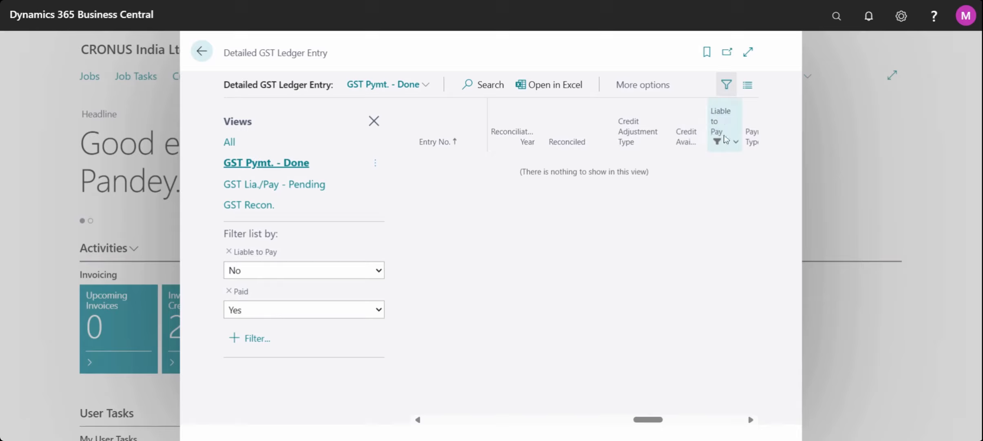
pyautogui.click(319, 185)
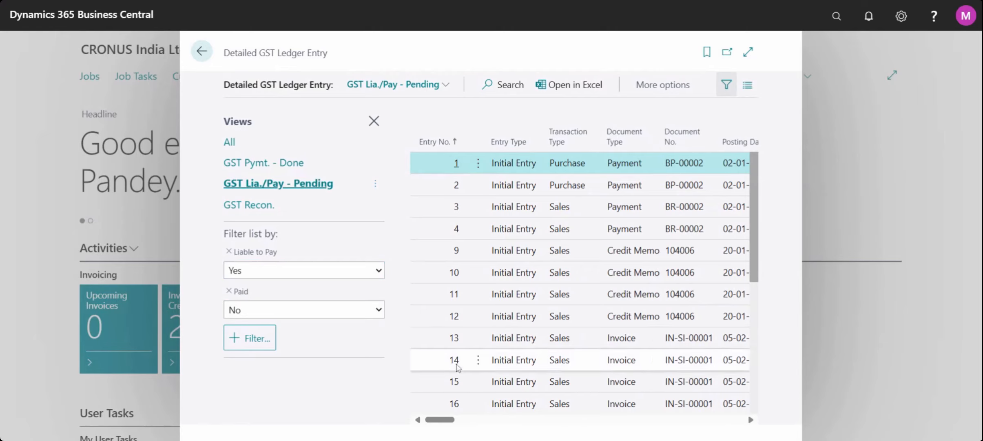
# - Examine the Paid and Liable to Pay columns of the pending entries and compare this view with GST Pymt. - Done
pyautogui.moveTo(456, 427); pyautogui.dragTo(535, 428)
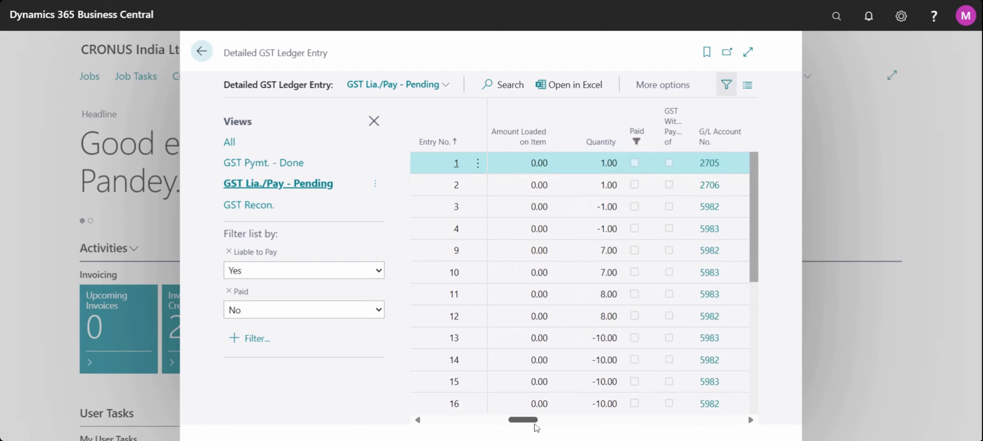
pyautogui.moveTo(536, 428); pyautogui.dragTo(660, 415)
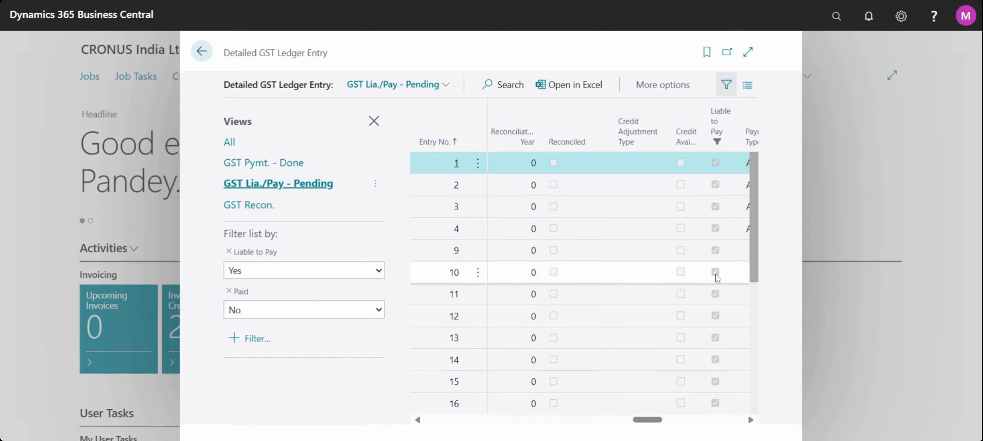
pyautogui.click(299, 166)
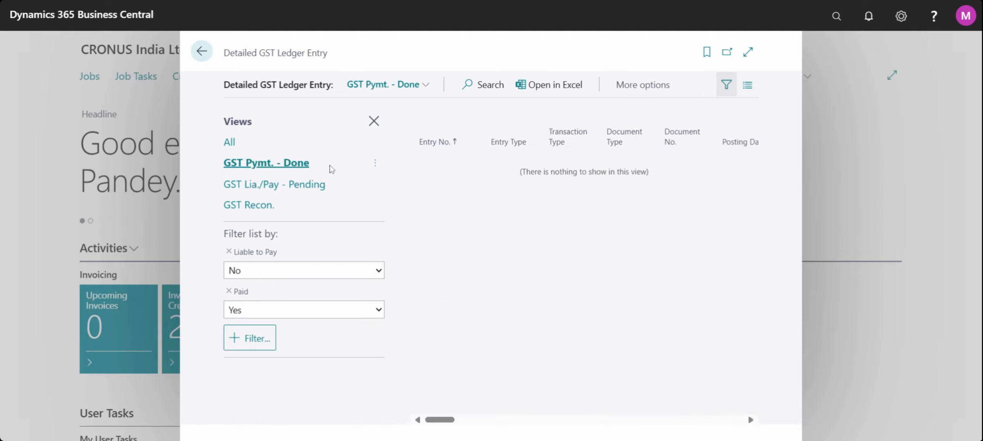
pyautogui.click(319, 188)
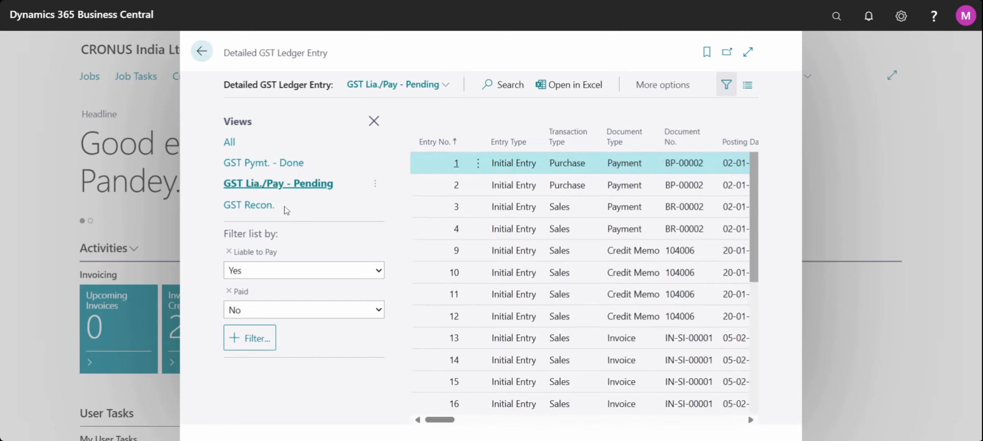
# - Open the GST Recon. view and check the Reconciled column and its description
pyautogui.click(262, 206)
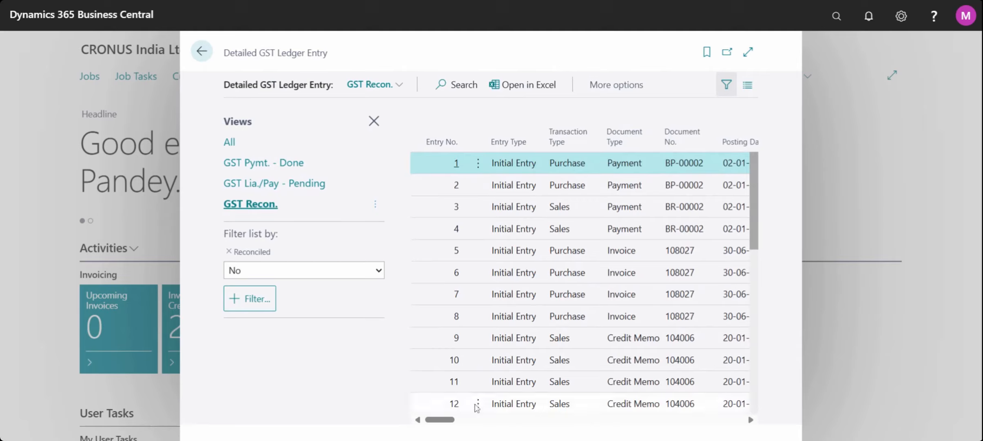
pyautogui.moveTo(453, 424); pyautogui.dragTo(658, 430)
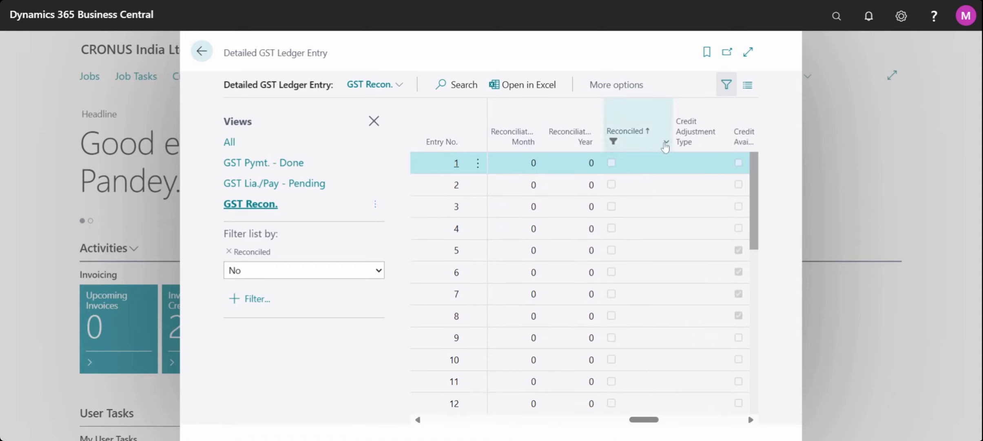
pyautogui.moveTo(666, 148)
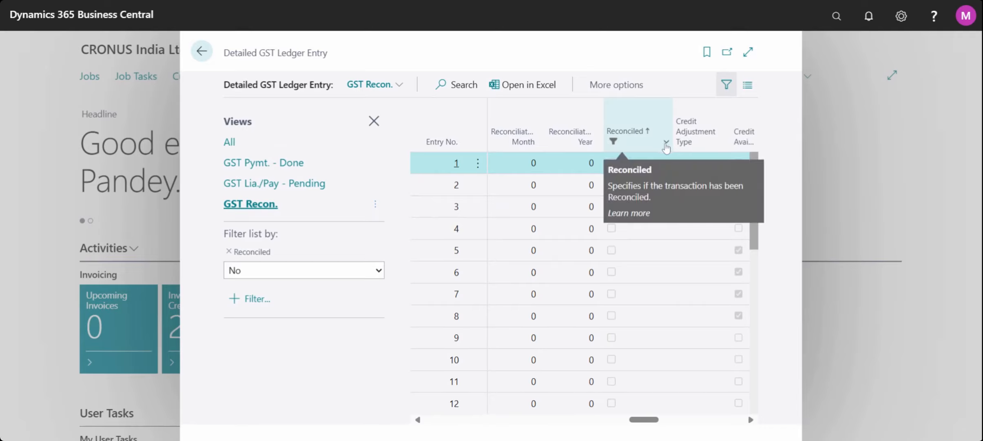